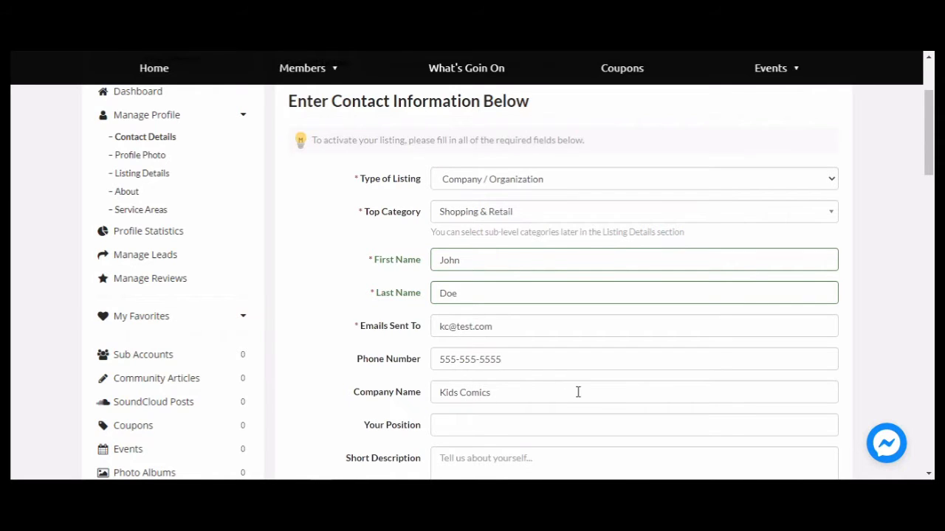
Enter Owner as the position and 'This is a sample description.' as the short description.
scroll(578, 392, down, 2)
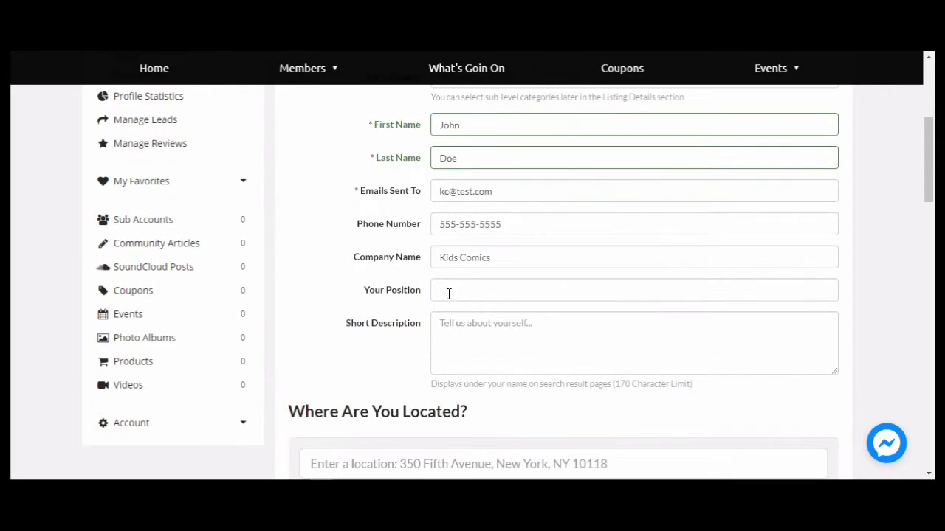
click(450, 290)
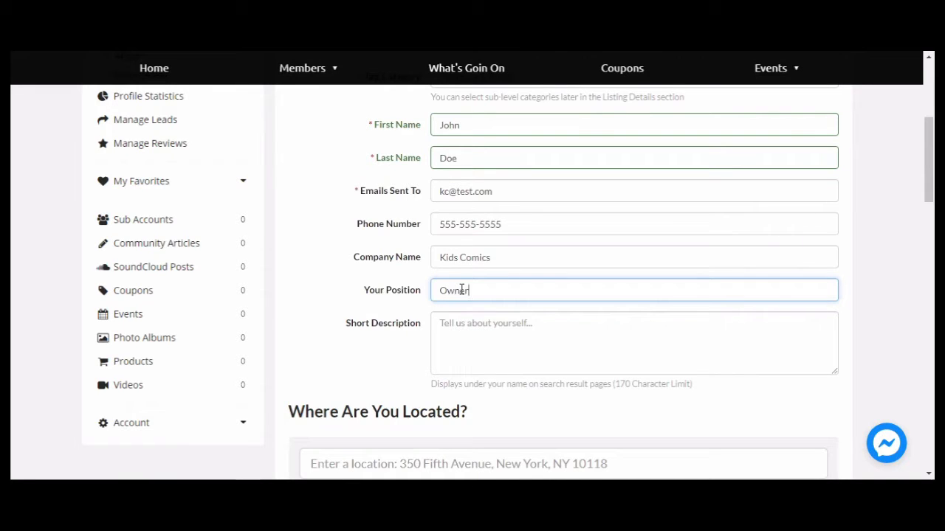
click(458, 326)
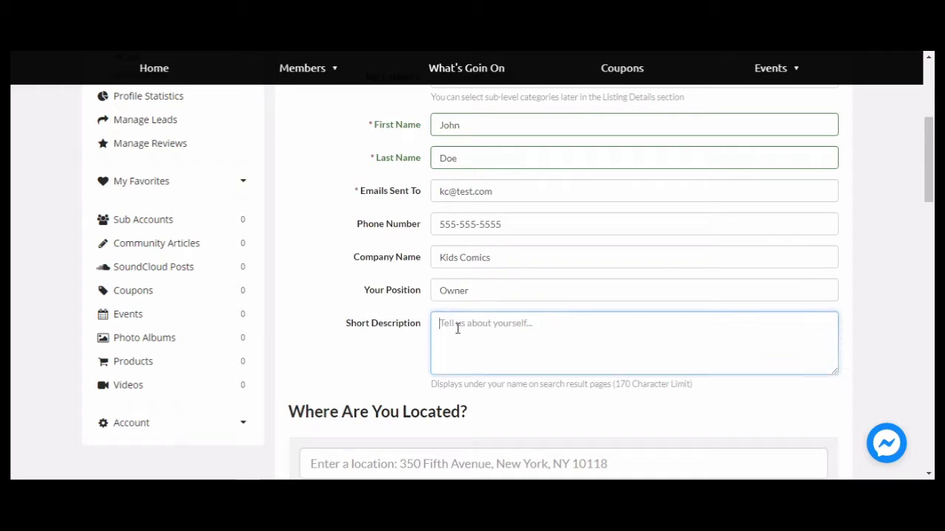
text(This is a samp)
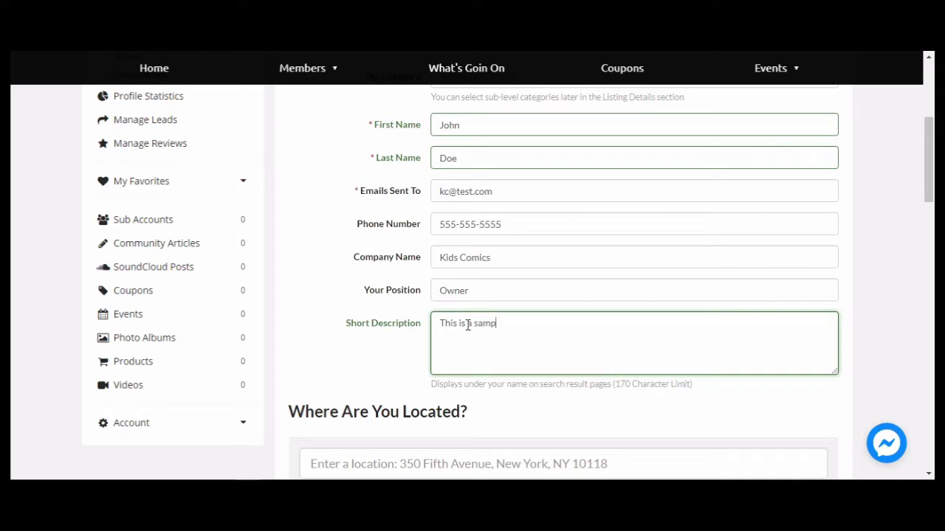
text(description.)
scroll(657, 184, down, 3)
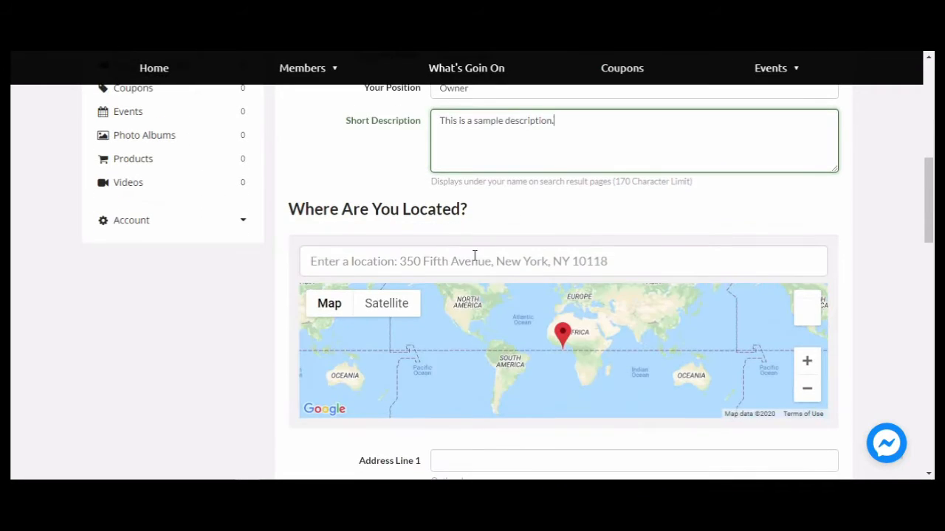
click(466, 260)
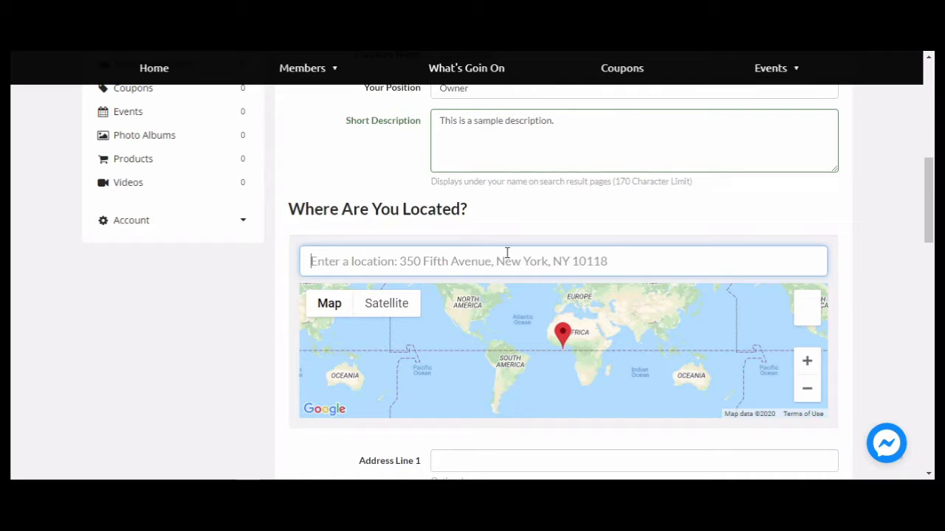
text(100)
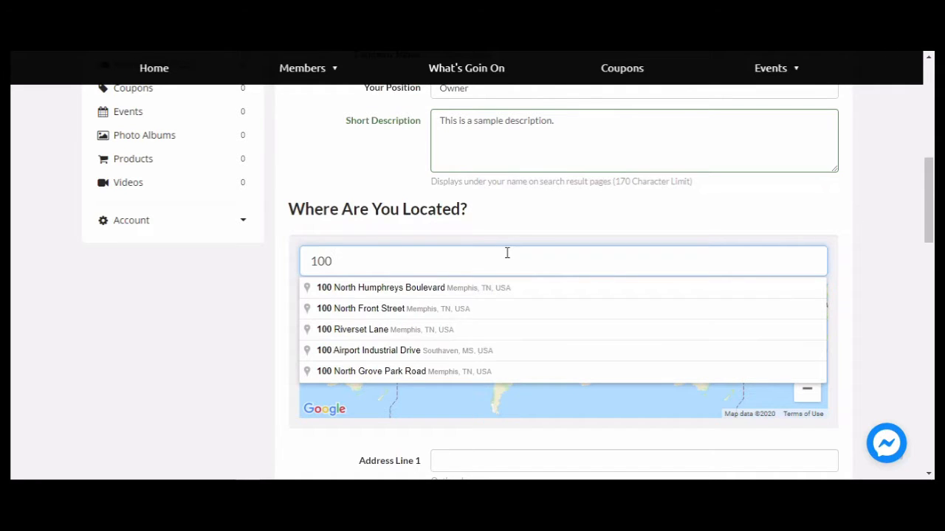
text(g)
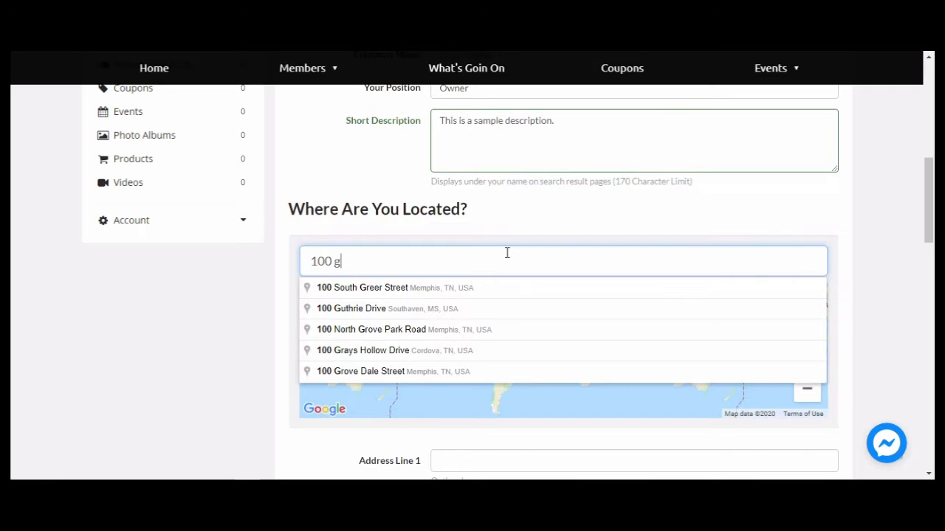
text(r)
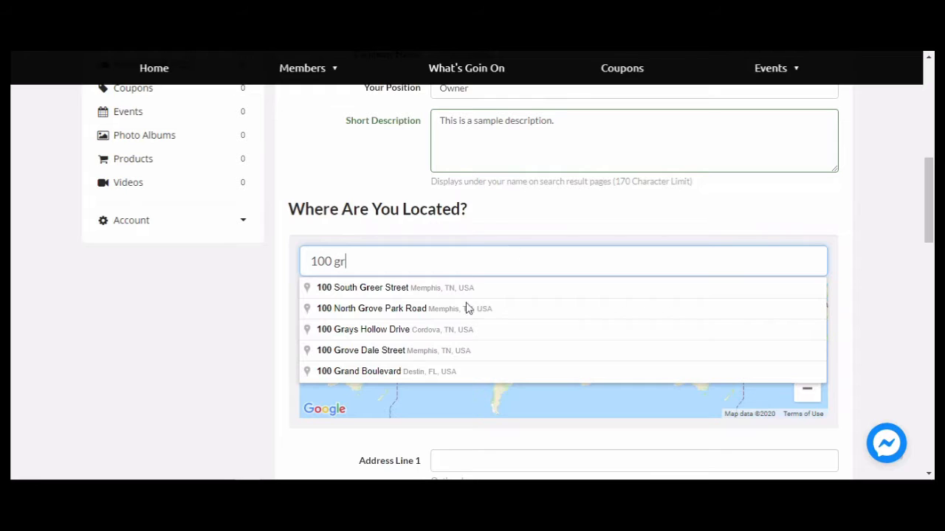
click(410, 372)
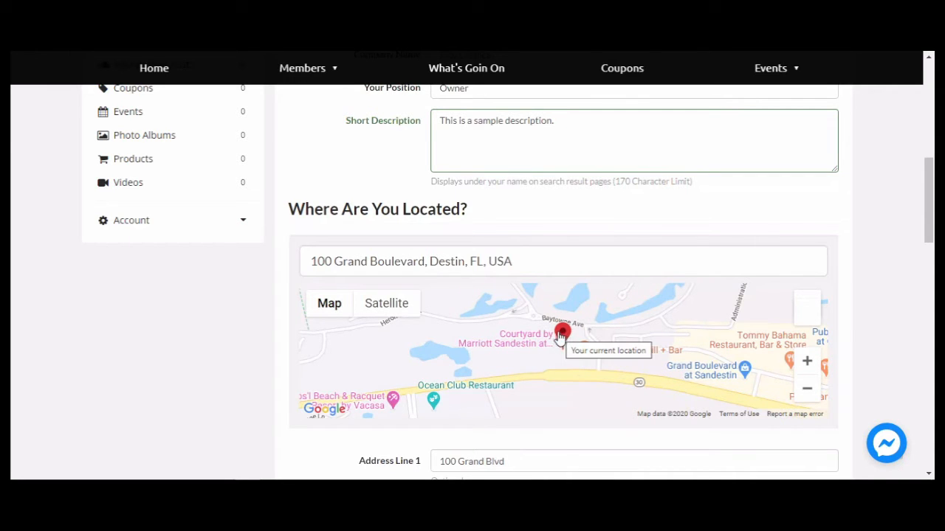
Leave the website link fields empty and save the Destin contact details with postal code 32550.
scroll(720, 303, down, 2)
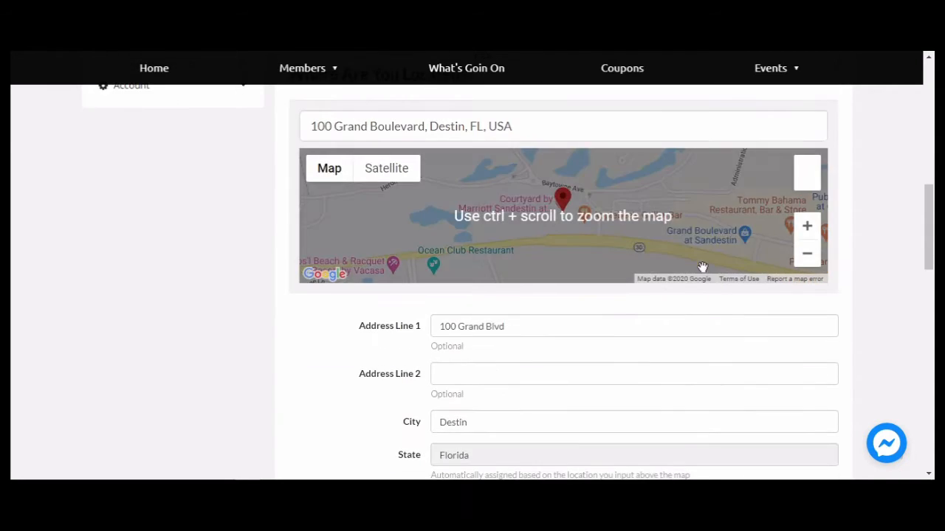
scroll(701, 257, down, 1)
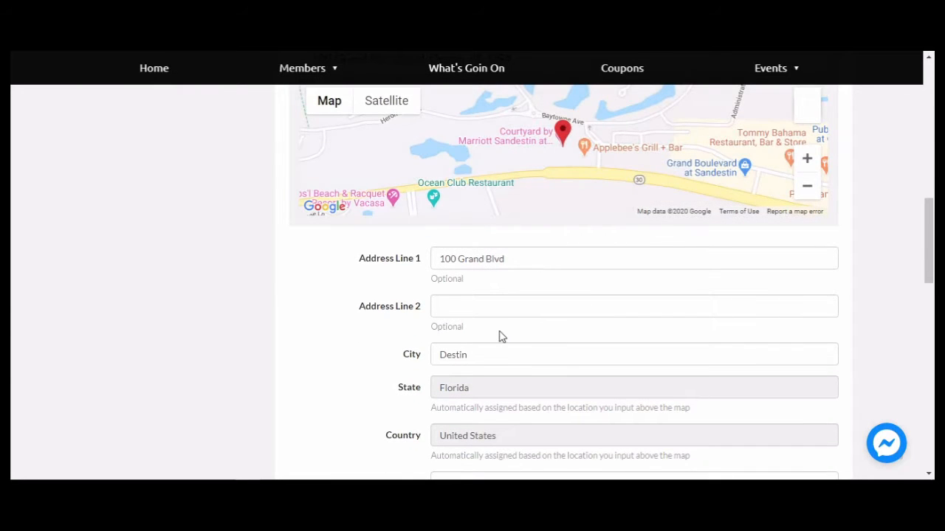
scroll(499, 332, down, 2)
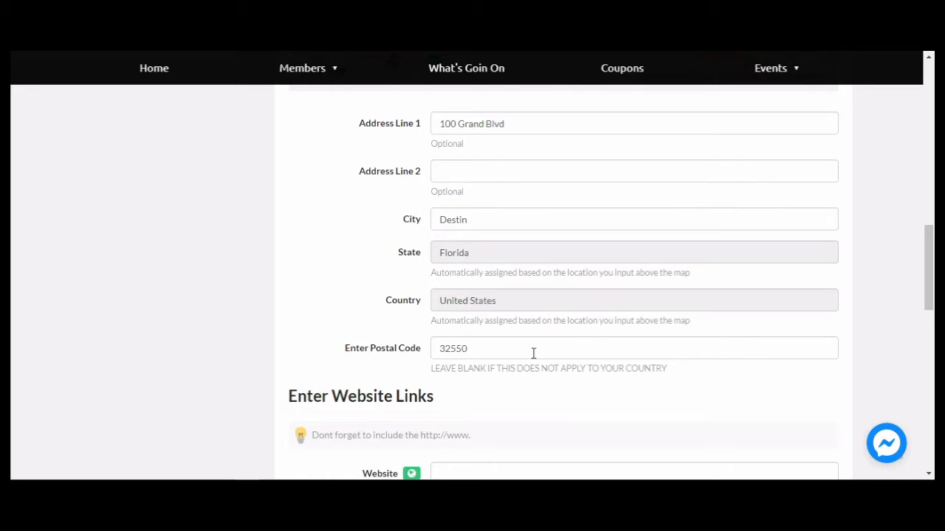
scroll(566, 339, down, 2)
scroll(589, 199, down, 2)
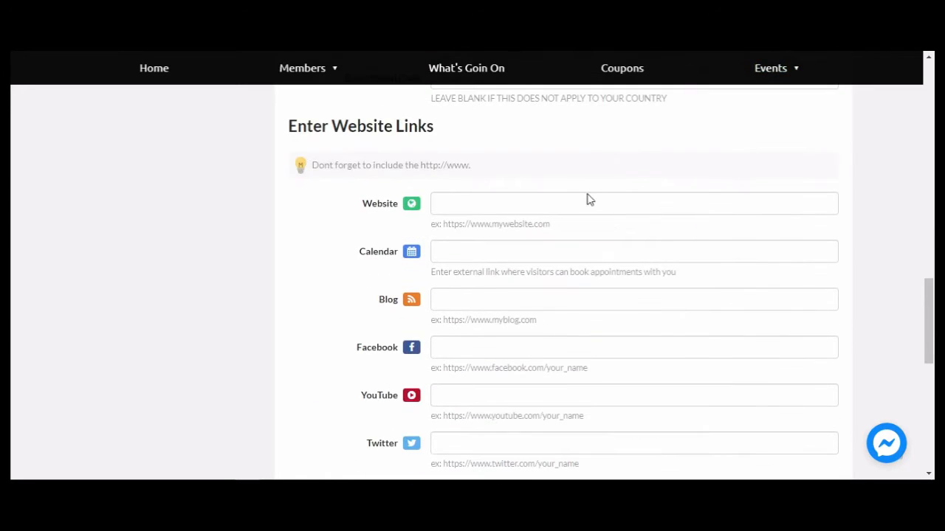
scroll(519, 179, down, 1)
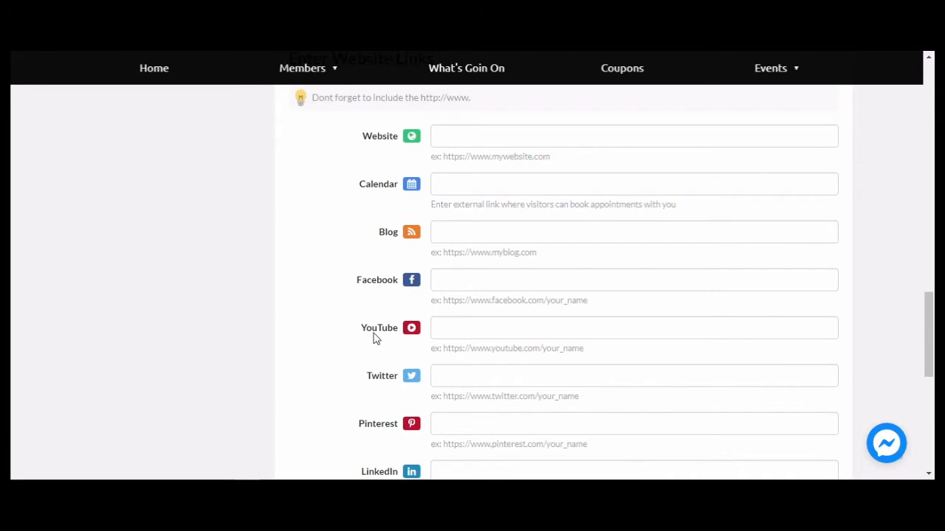
scroll(497, 328, down, 1)
scroll(498, 328, down, 3)
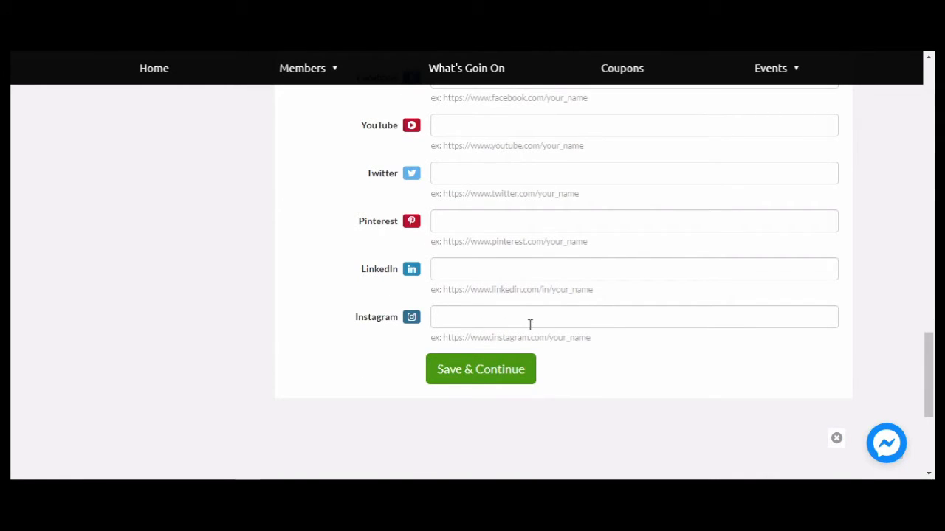
click(489, 375)
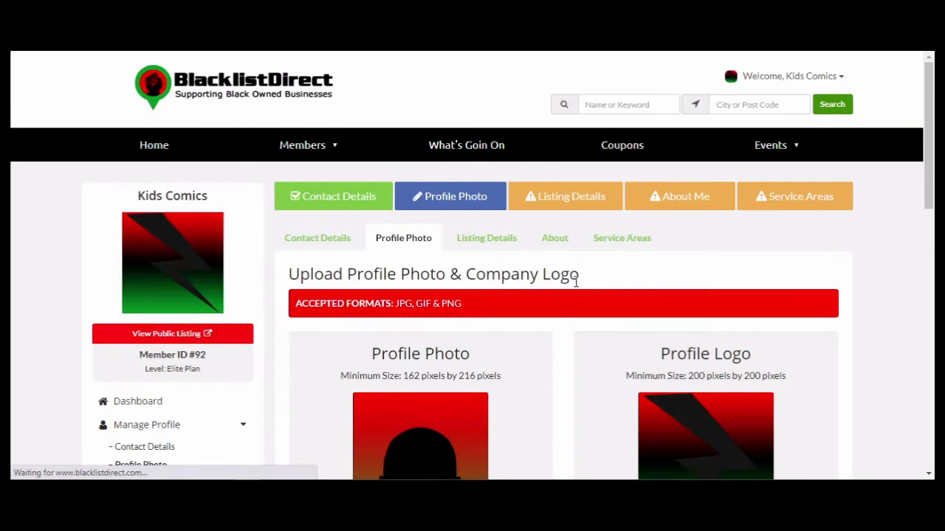
Upload Sample Profile Logo from Desktop > Demos For BLD as the Kids Comics company logo.
scroll(575, 280, down, 3)
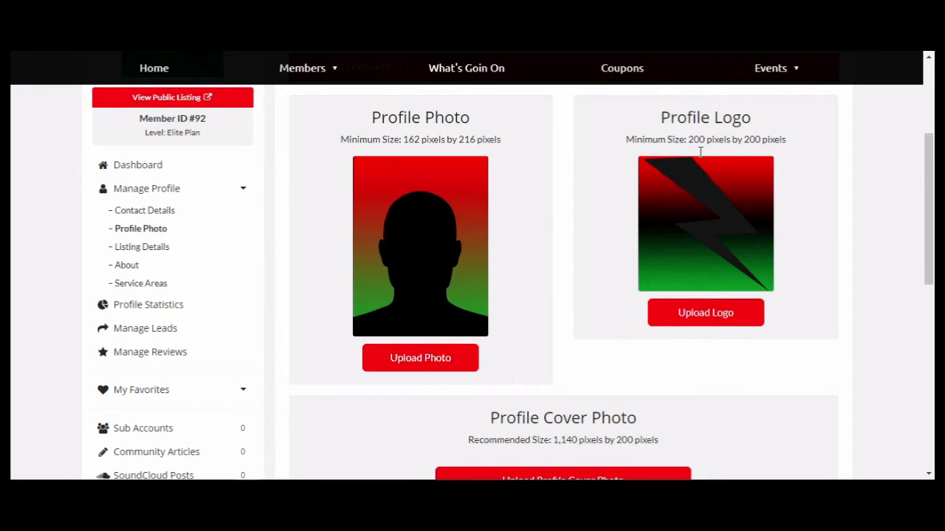
click(710, 316)
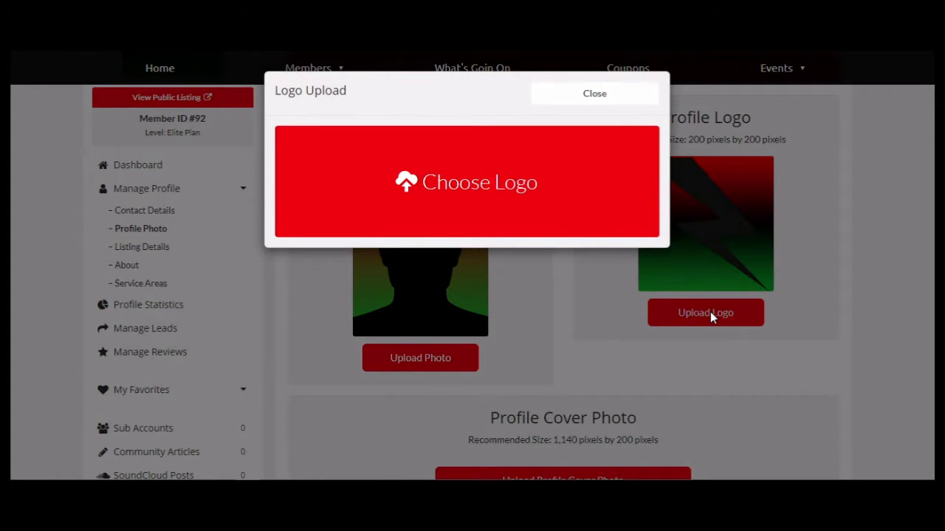
click(469, 187)
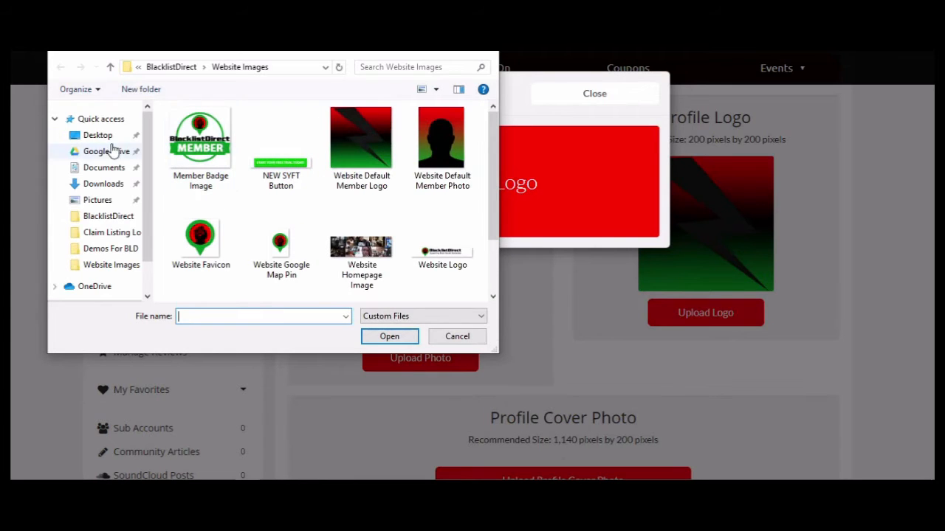
click(100, 139)
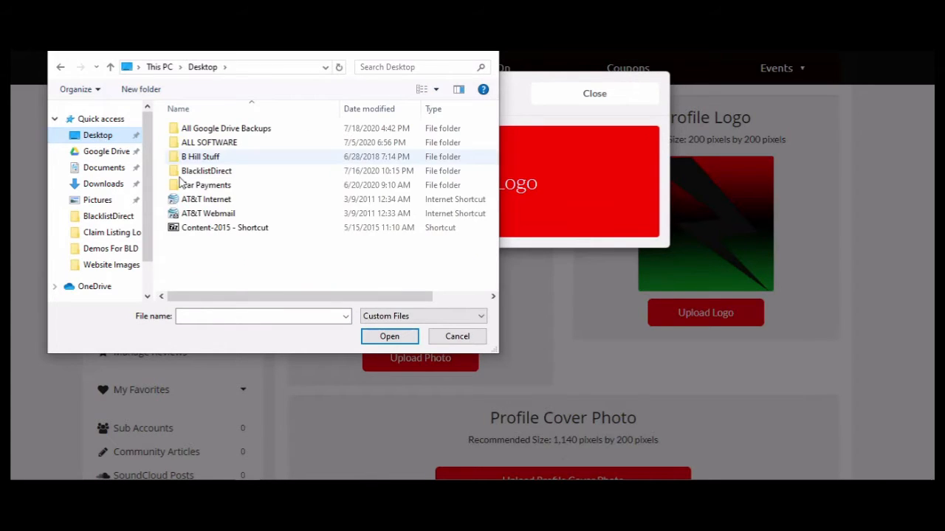
click(111, 249)
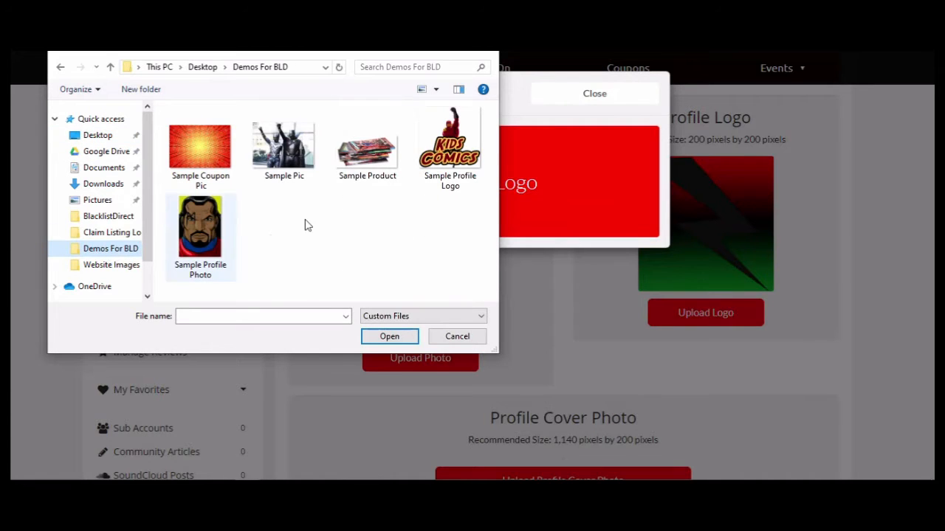
click(453, 157)
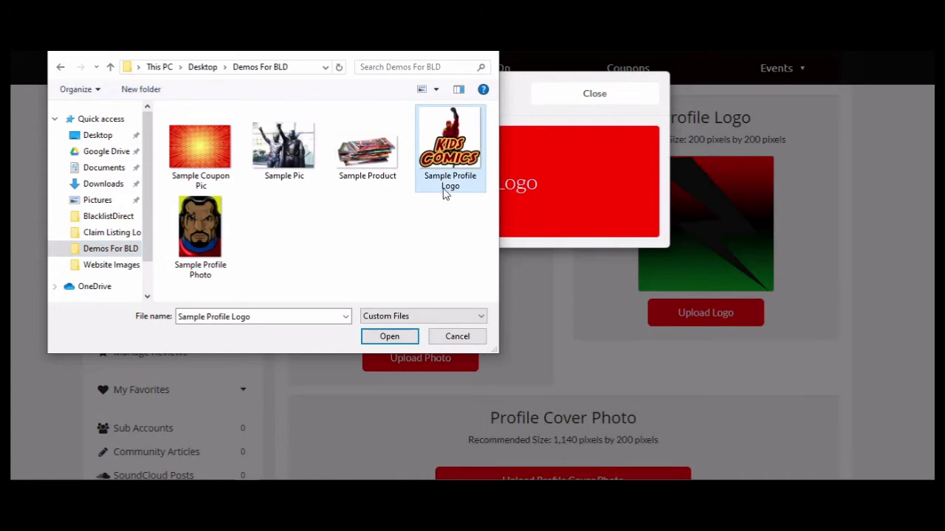
click(384, 337)
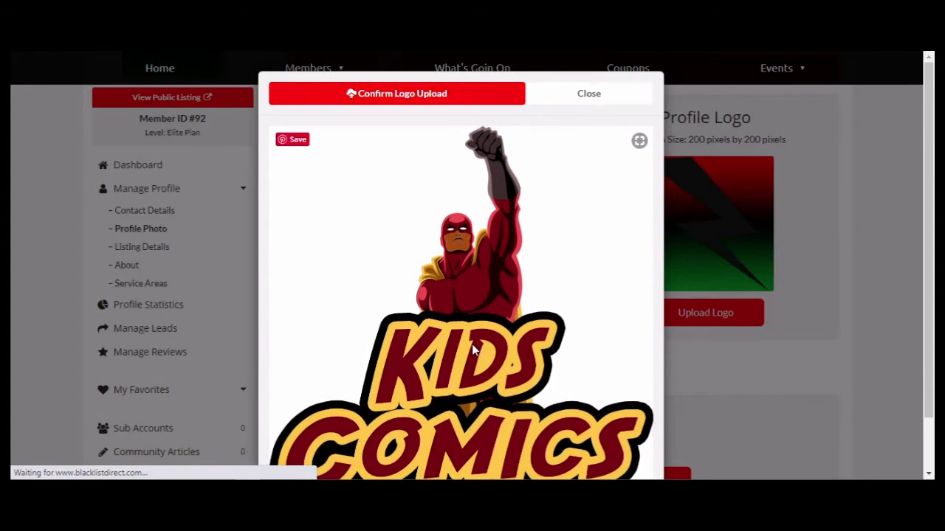
click(392, 96)
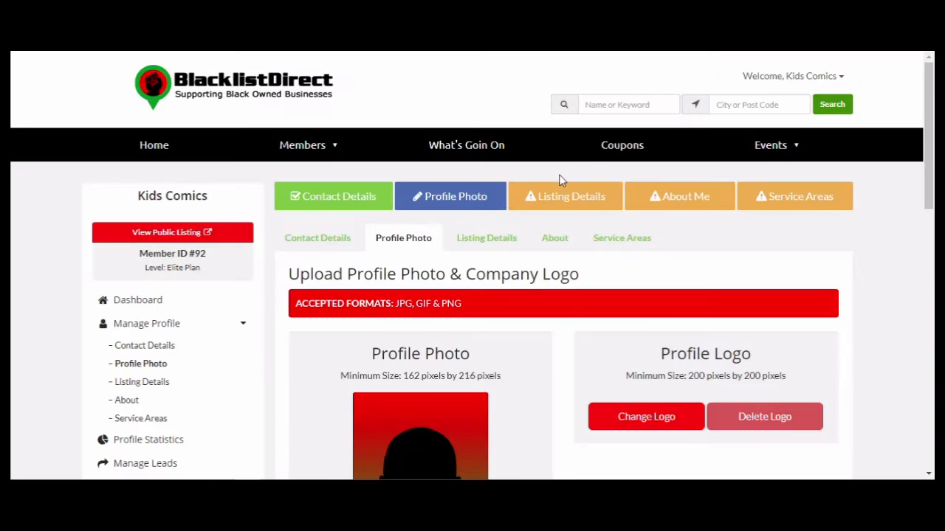
Choose the Sample Profile Photo image as the new profile photo.
scroll(664, 317, down, 4)
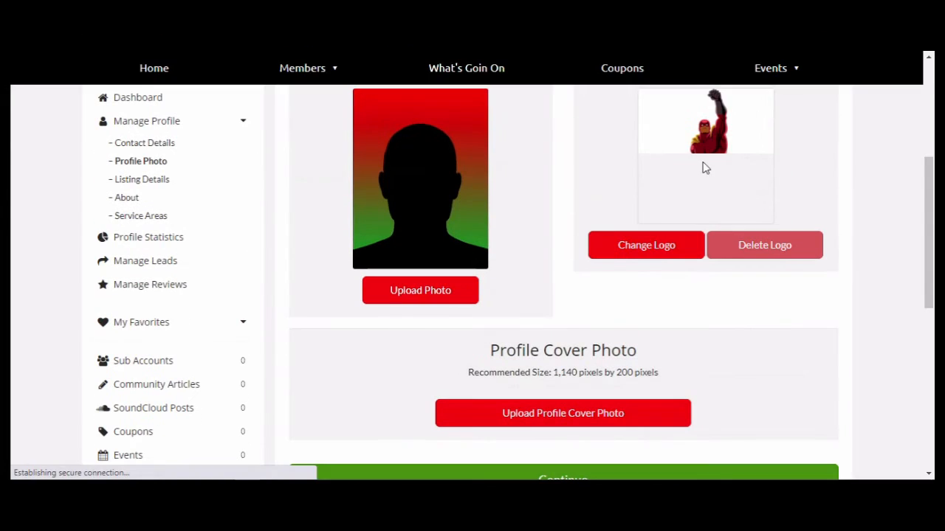
scroll(659, 271, up, 2)
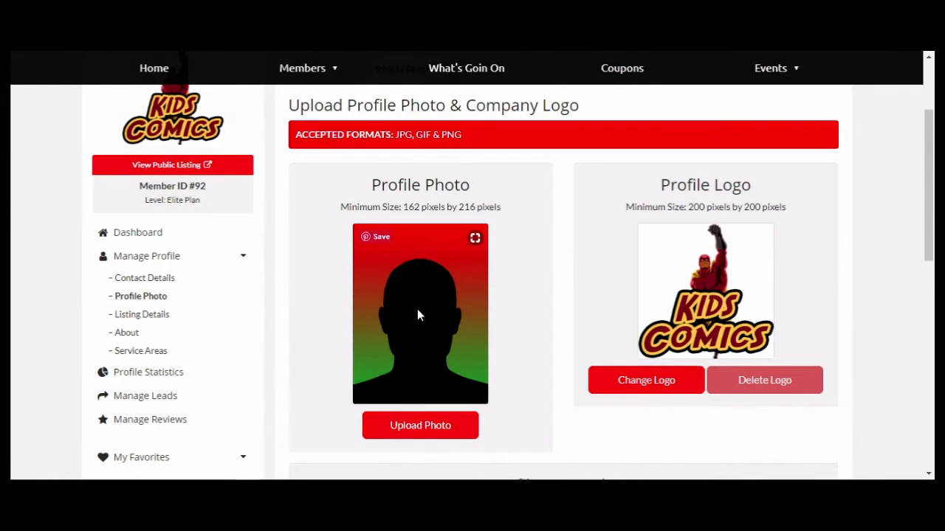
click(421, 428)
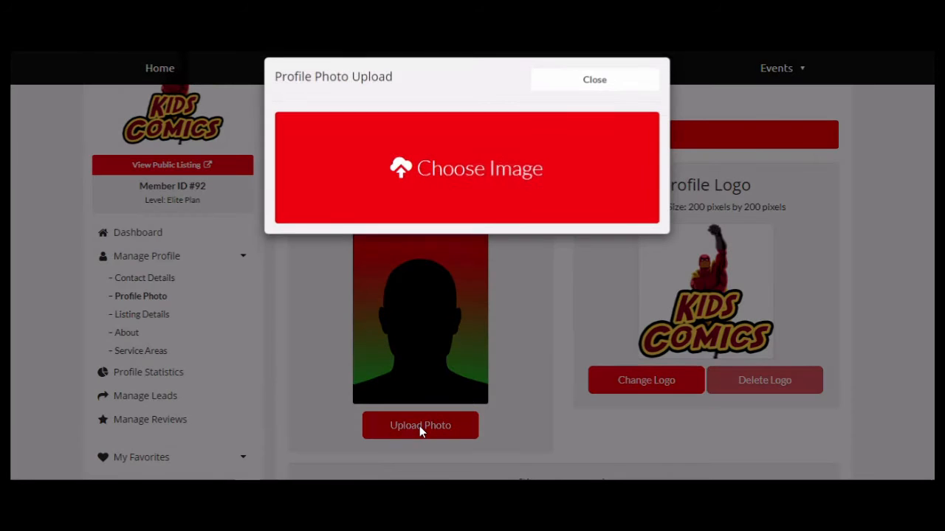
click(436, 188)
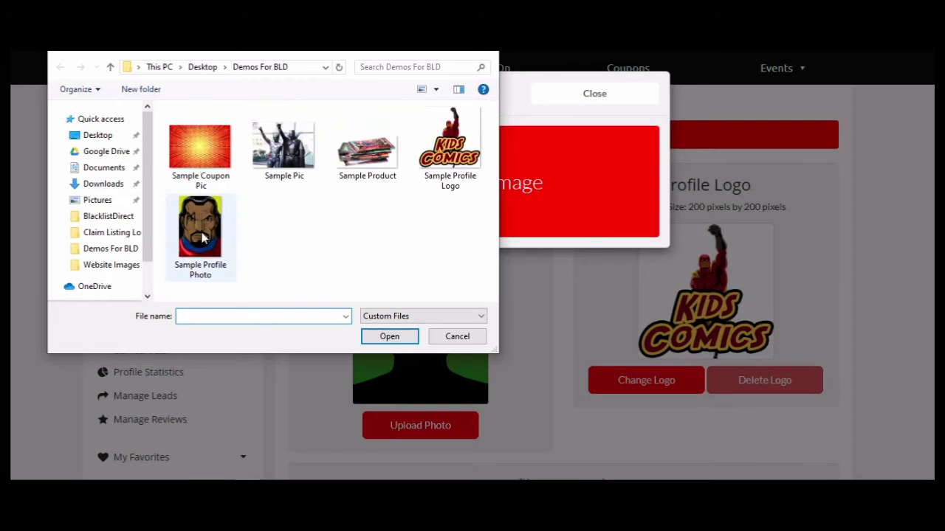
click(206, 252)
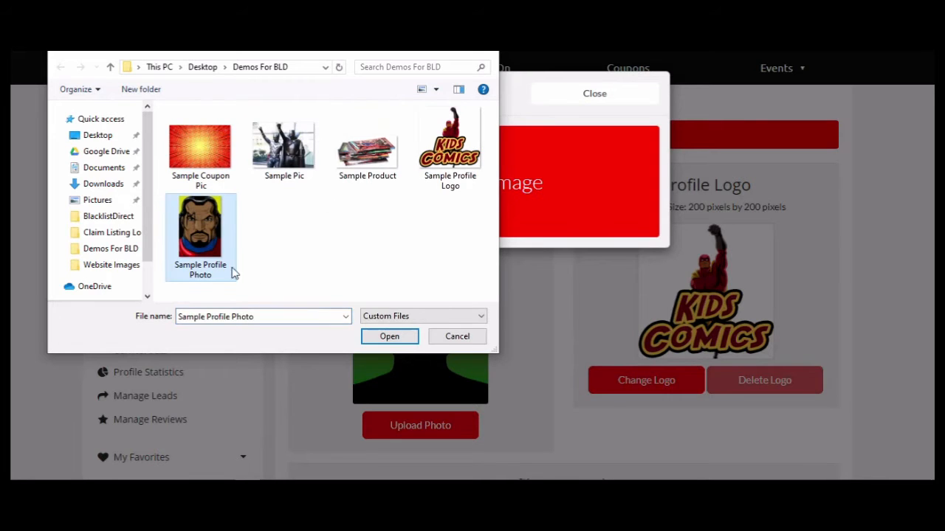
click(389, 336)
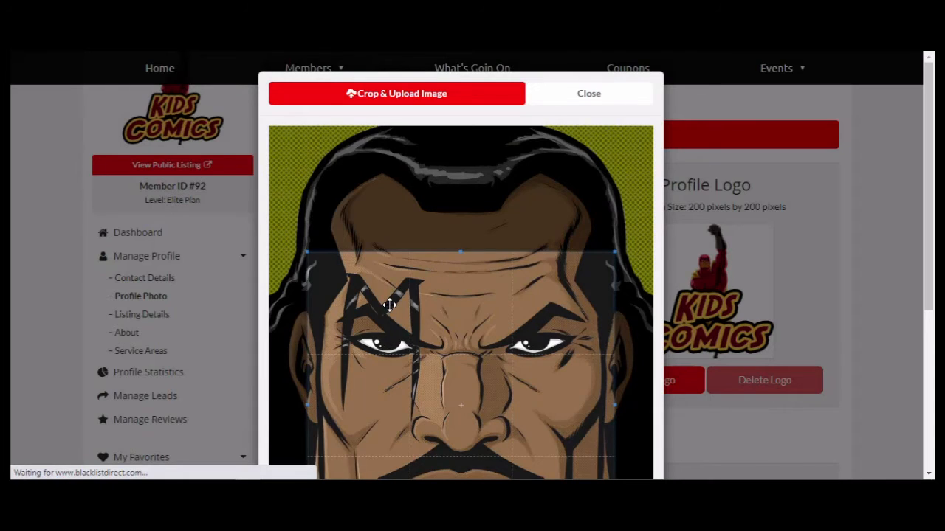
Move the crop box higher over the comic face, then crop and upload the portrait.
scroll(590, 255, down, 1)
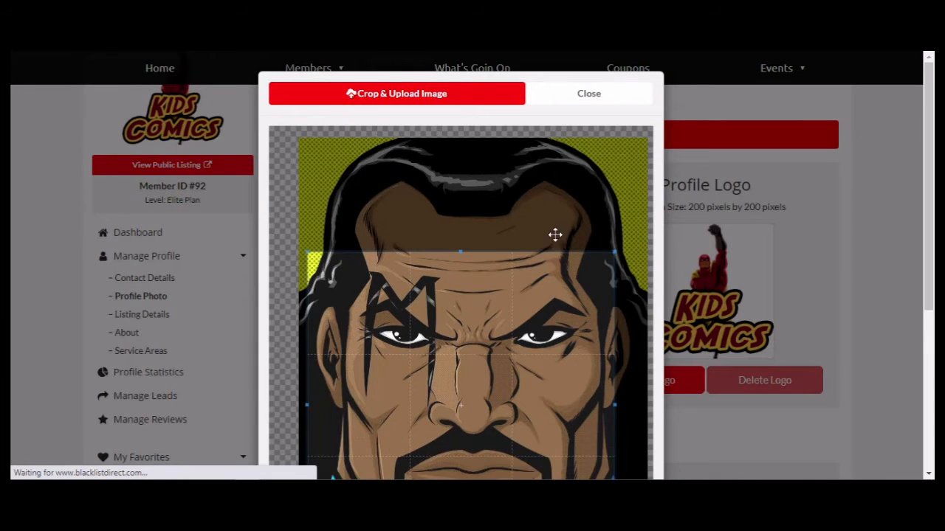
scroll(555, 216, down, 1)
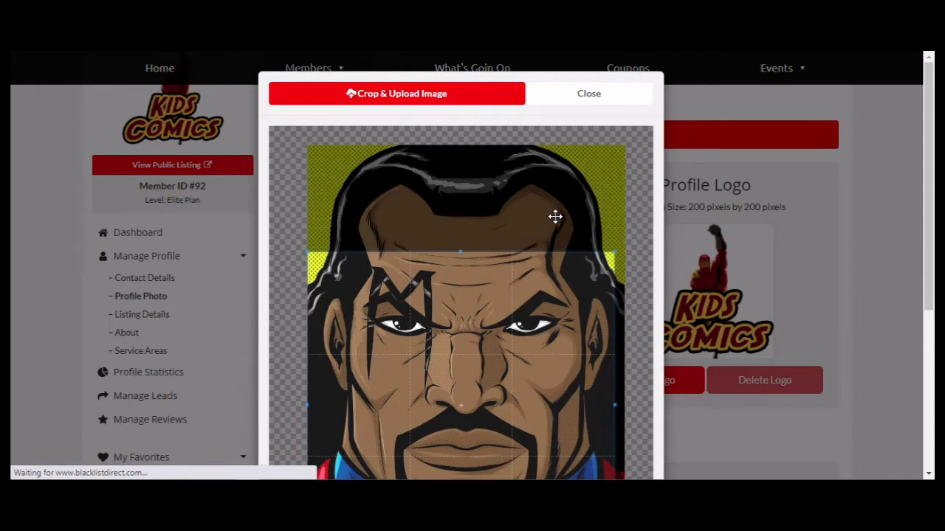
scroll(555, 216, down, 1)
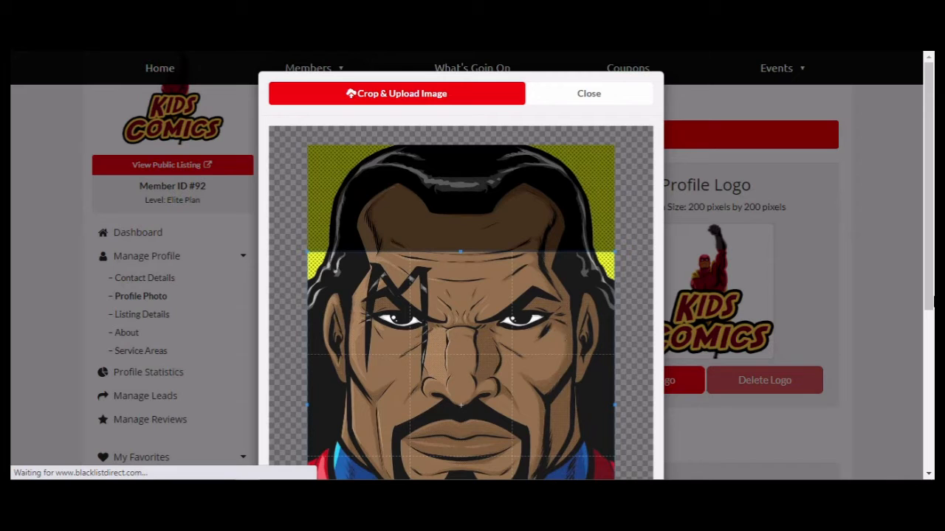
mouse_move(929, 206)
mouse_down()
mouse_move(931, 323)
mouse_move(932, 204)
mouse_up()
drag(489, 372, 493, 272)
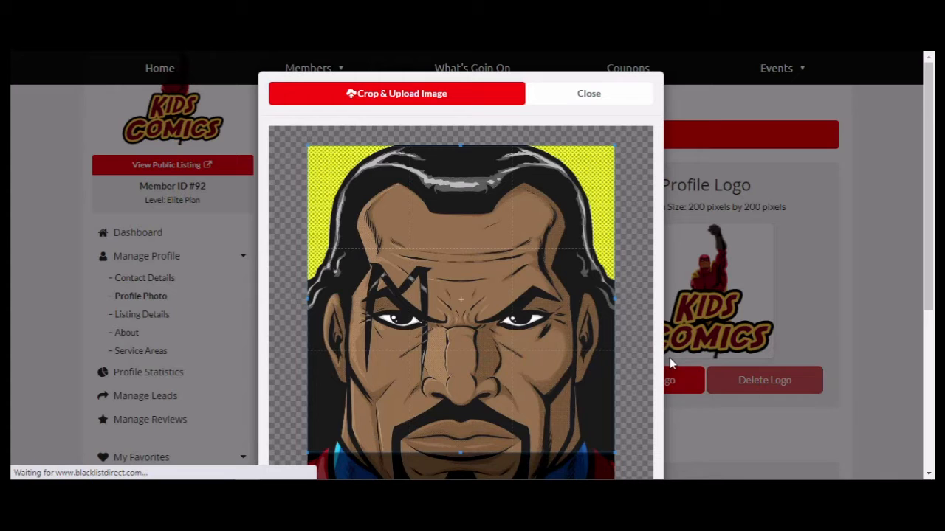
drag(929, 284, 929, 327)
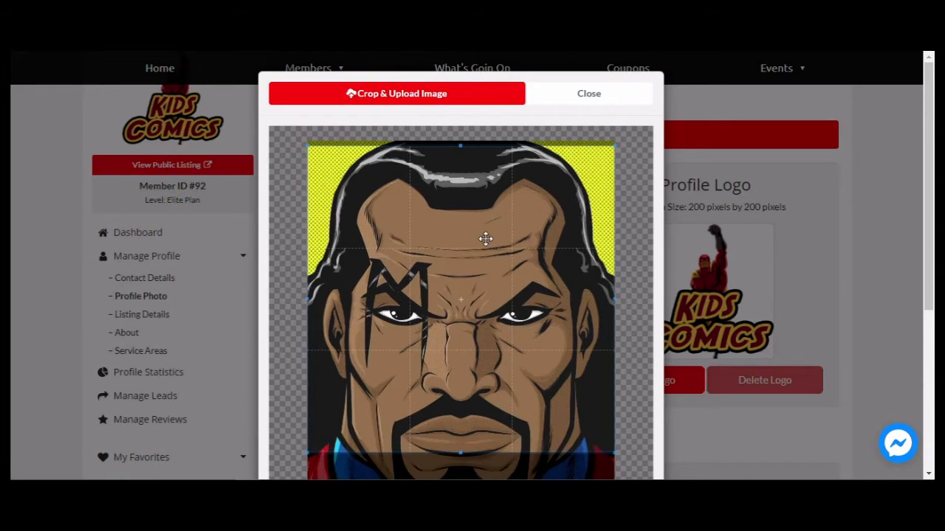
click(399, 97)
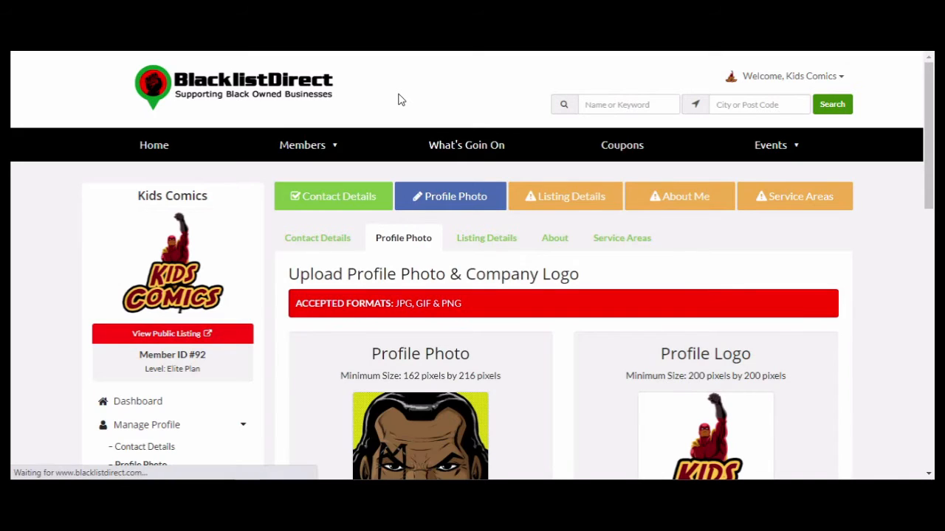
Skip the Profile Cover Photo section and continue to the Listing Details page.
scroll(696, 287, down, 2)
scroll(694, 286, down, 1)
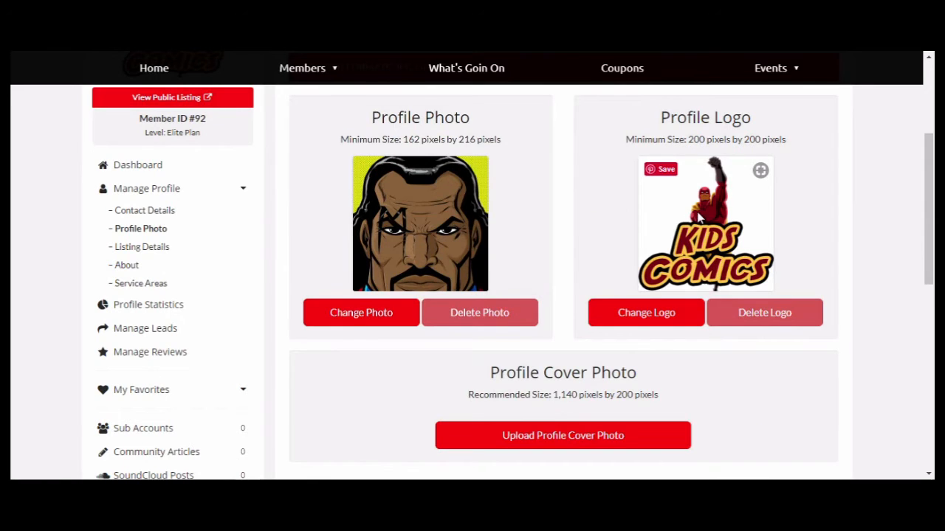
scroll(694, 218, up, 3)
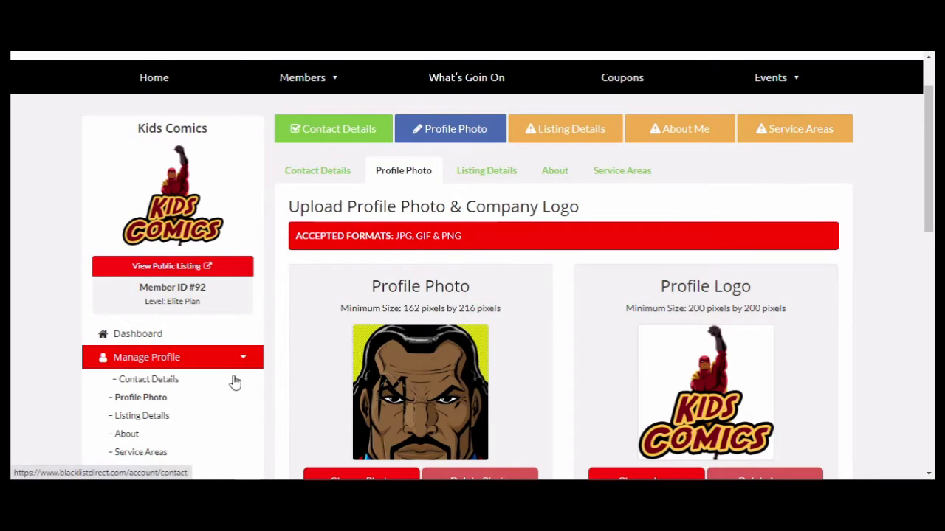
scroll(280, 303, down, 2)
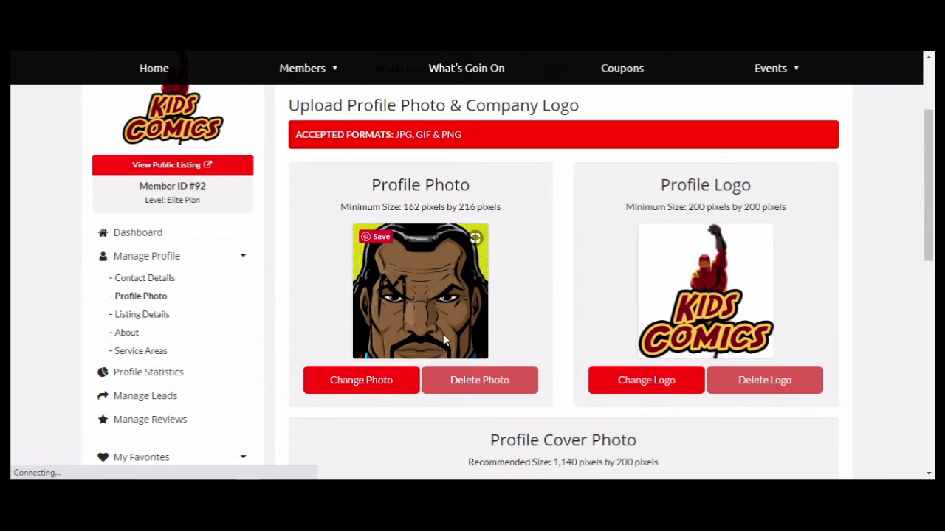
scroll(445, 337, down, 5)
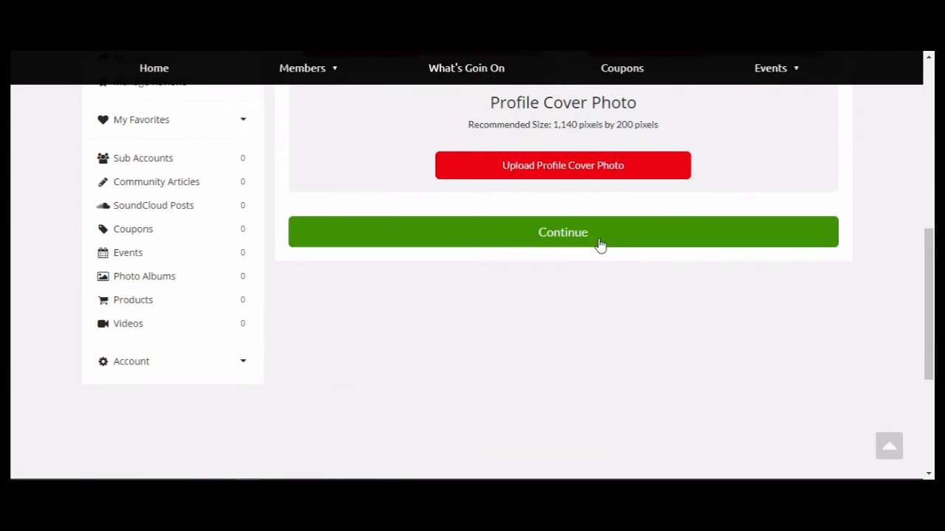
click(582, 242)
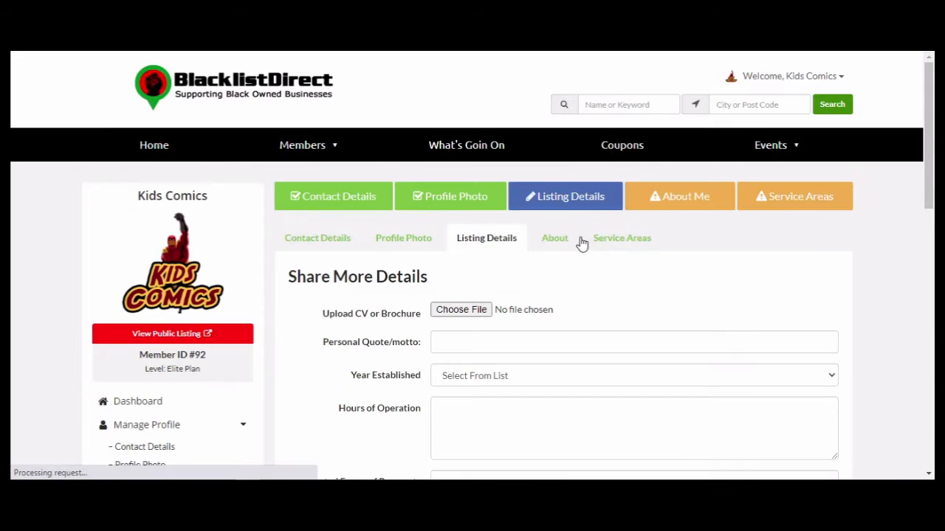
Enter the motto 'This is my quote or motto.' and set Year Established to 2007.
click(446, 350)
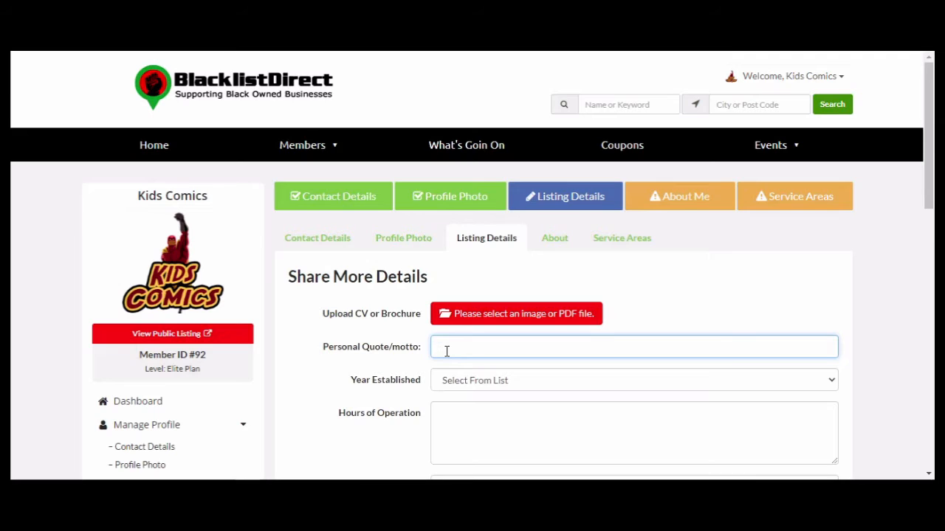
text(This is my quote)
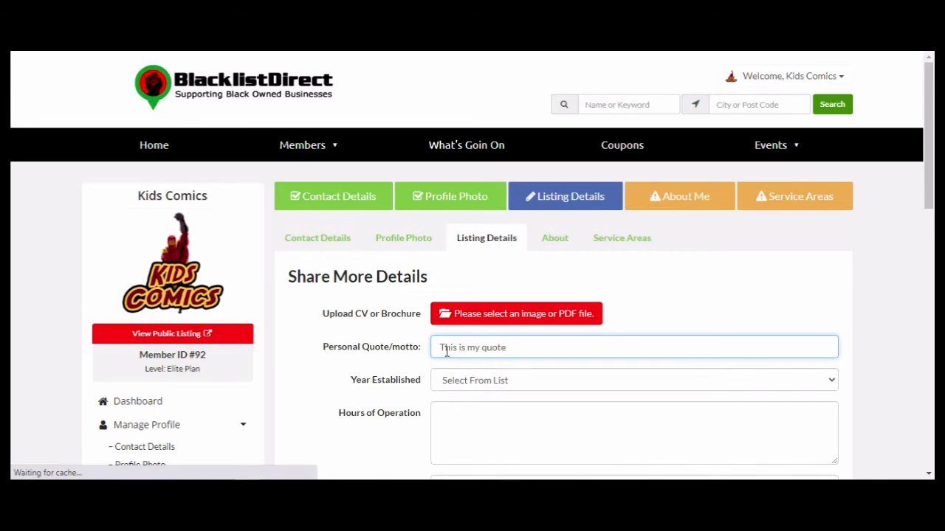
text( or motto)
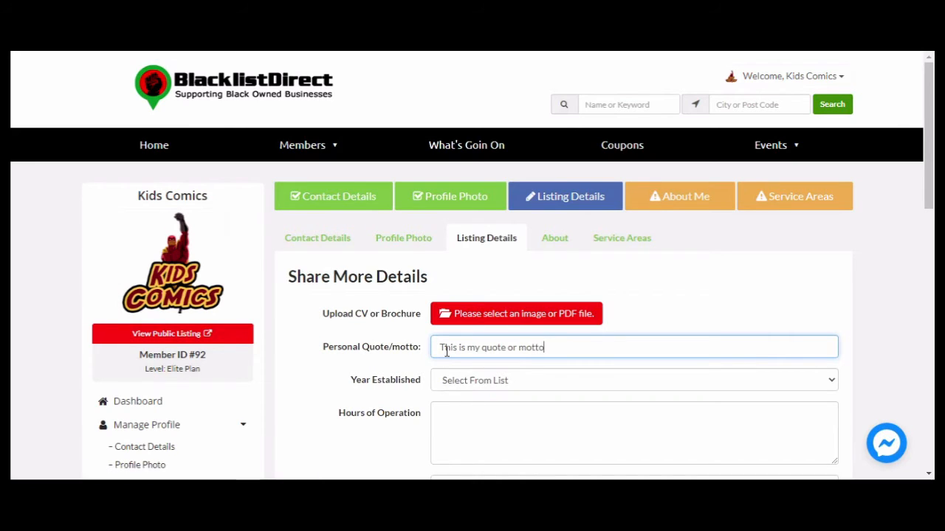
text(.)
click(521, 384)
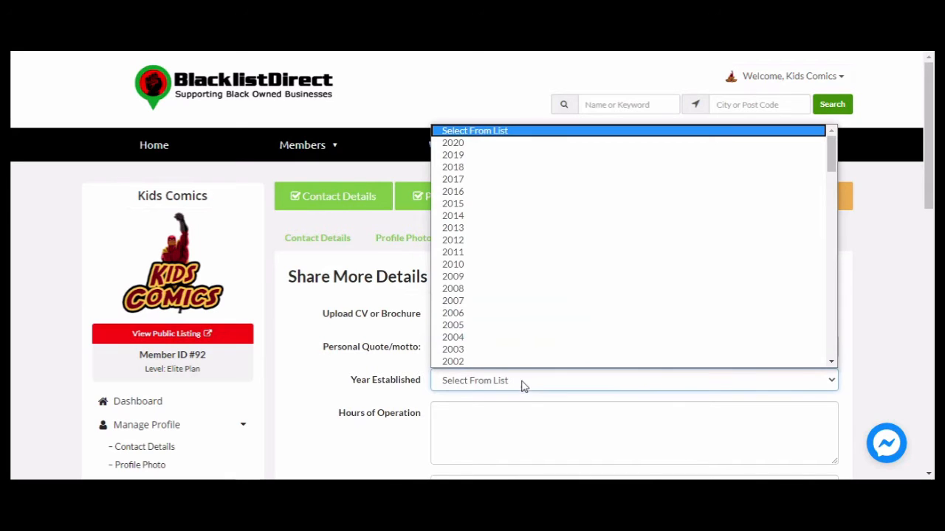
click(453, 302)
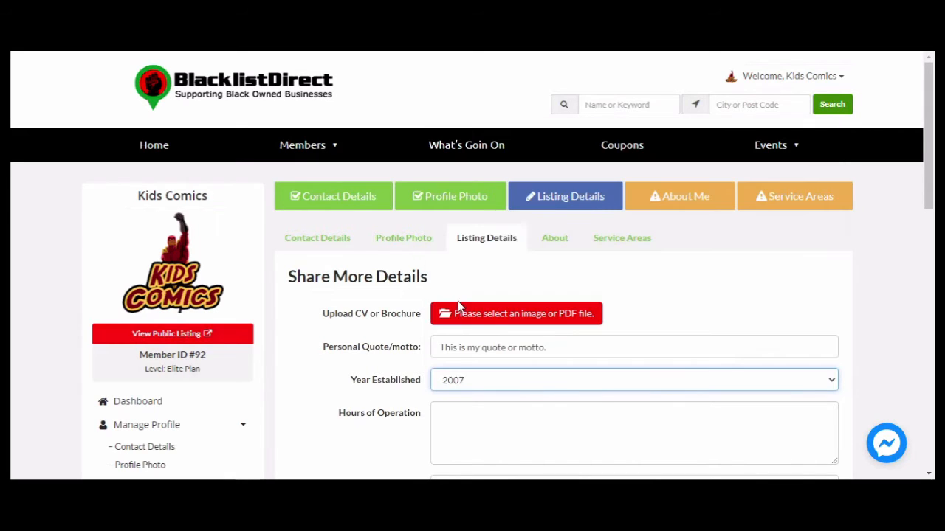
Enter hours 'Monday - Friday 9am - 5pm' and payments 'Paypal Debit/Credit Cards Bitcoin'.
scroll(594, 405, down, 1)
click(454, 343)
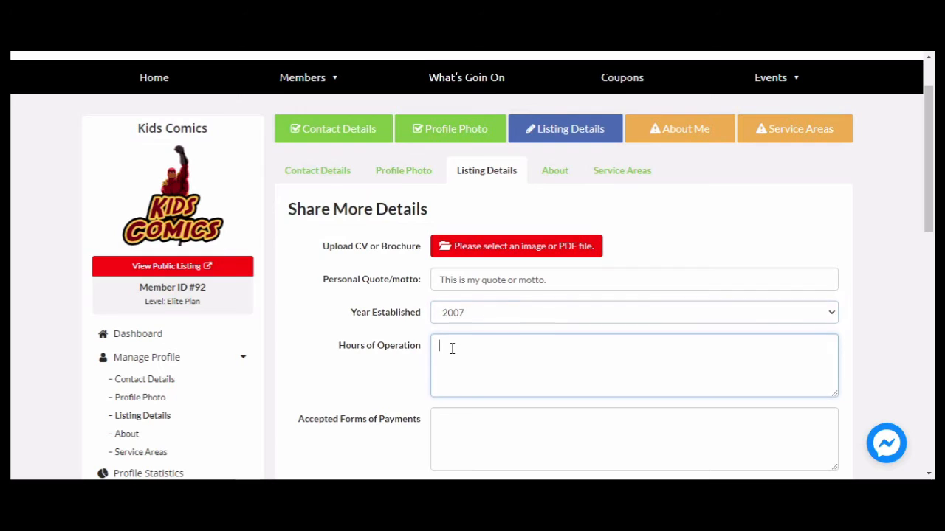
text(Monday - Frida)
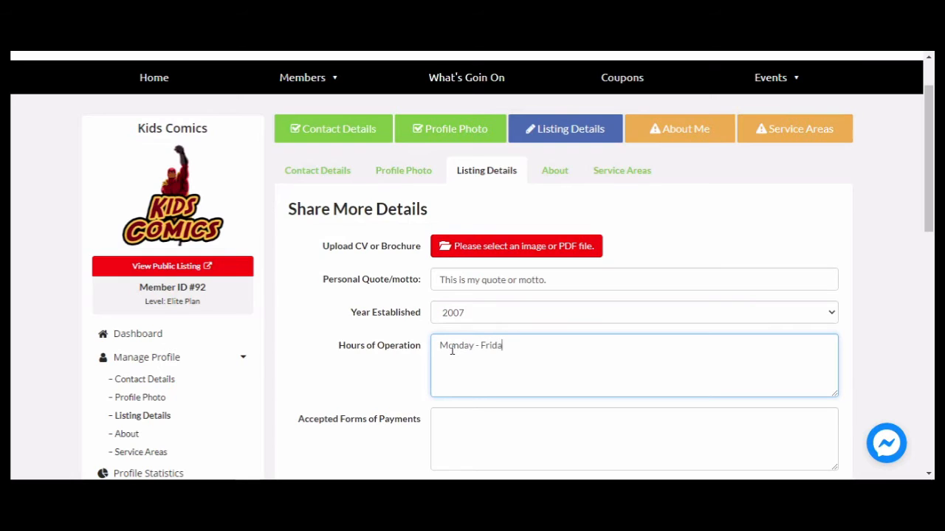
text(y 9am - 5pm)
scroll(500, 366, down, 2)
scroll(501, 360, down, 1)
click(459, 187)
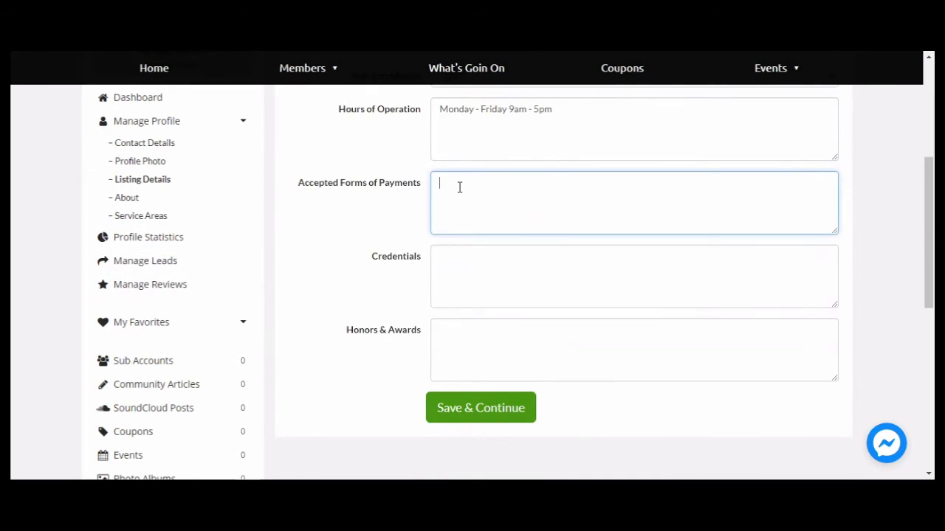
text(Payp)
text(al )
text(De)
text(bit)
text(/)
text(Cred)
text(it)
text( Cards )
text(Bit)
text(coin)
Type '2010 Comic Writer of the Year Award' into Credentials, fixing the typo.
click(452, 256)
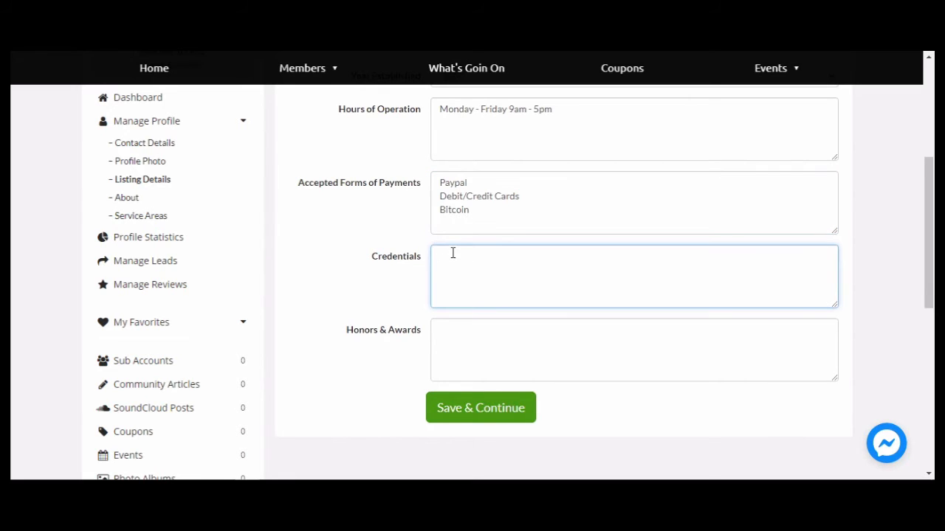
text(2010 Comic Writer of the Yera)
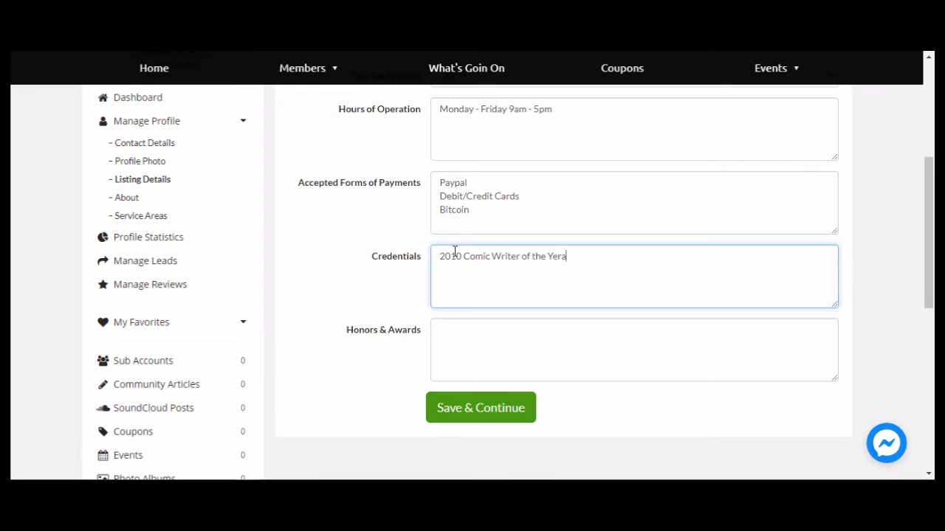
key(BackSpace)
key(BackSpace)
text(ar Aw)
text(ard)
Copy the award text from Credentials into the Honors & Awards field.
drag(599, 256, 441, 255)
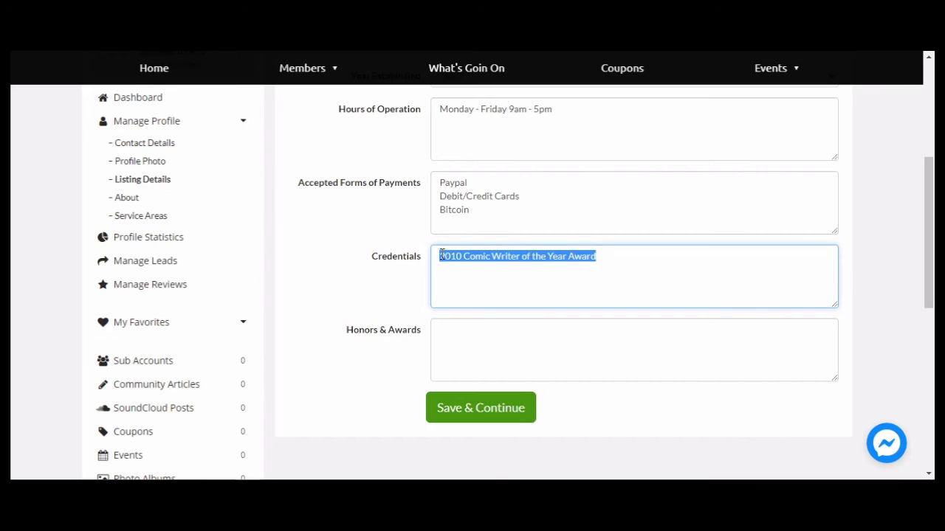
right_click(490, 256)
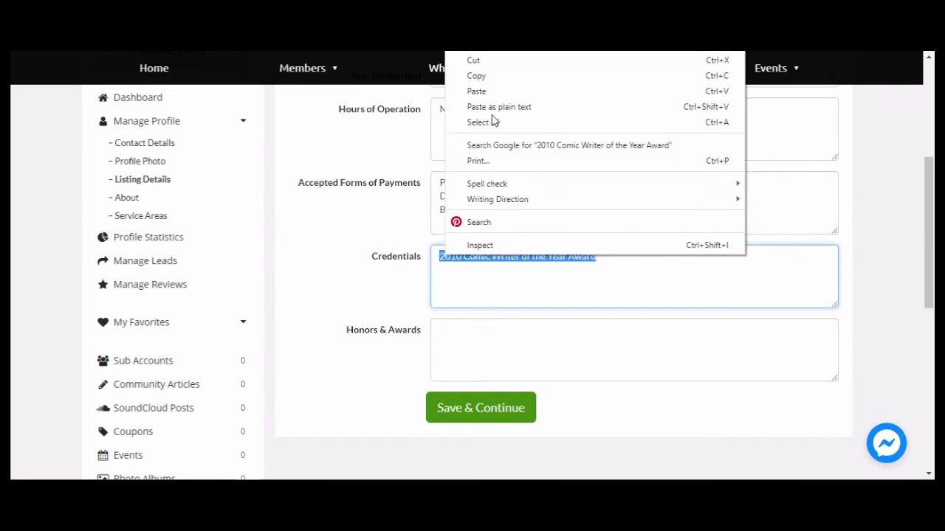
click(480, 77)
click(452, 335)
right_click(452, 335)
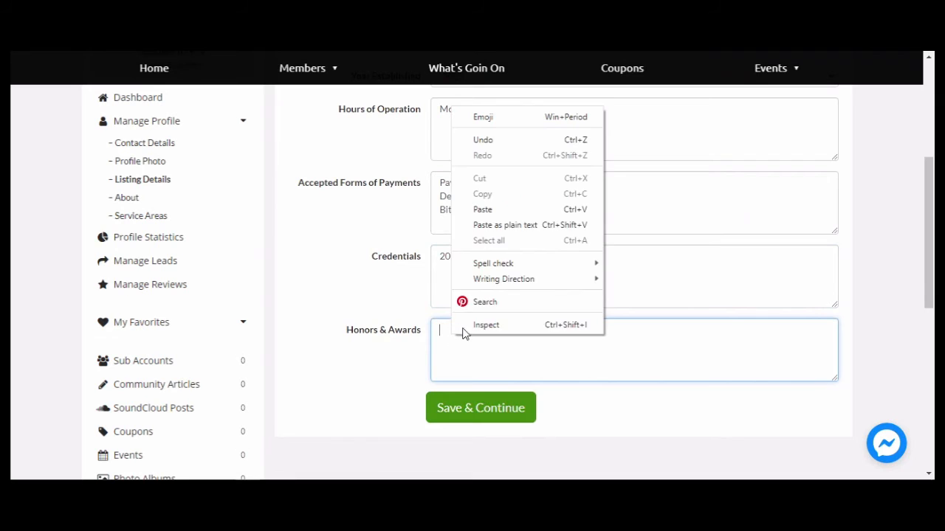
click(486, 209)
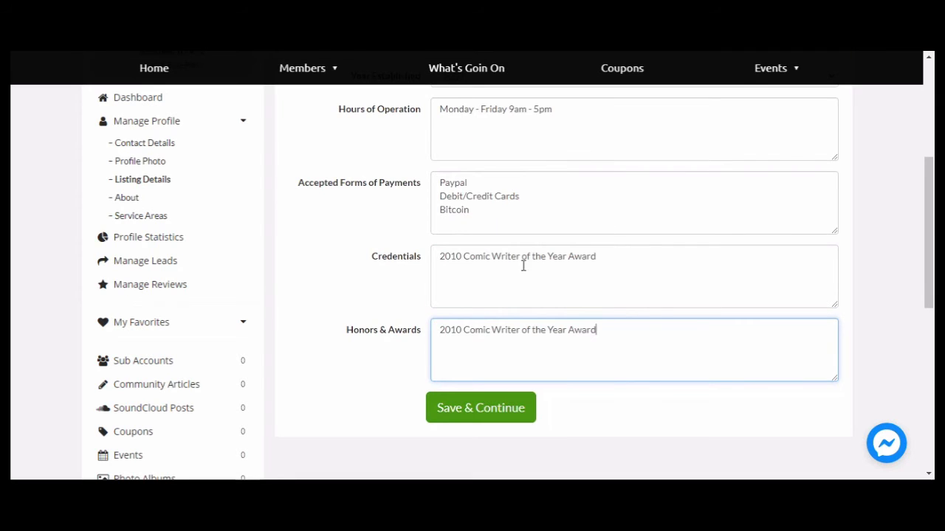
Replace Credentials with 'Graphic Designer' and save the listing details.
click(603, 255)
drag(604, 255, 437, 258)
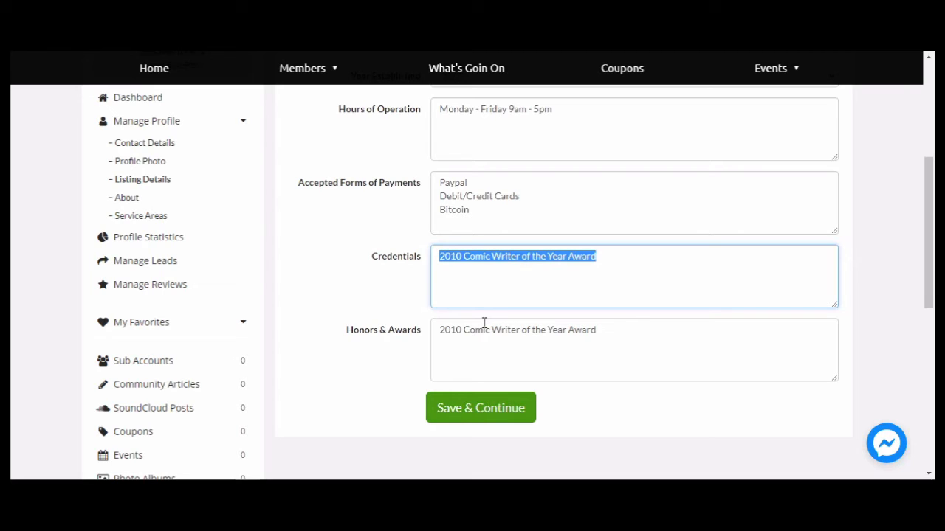
text(Graphic)
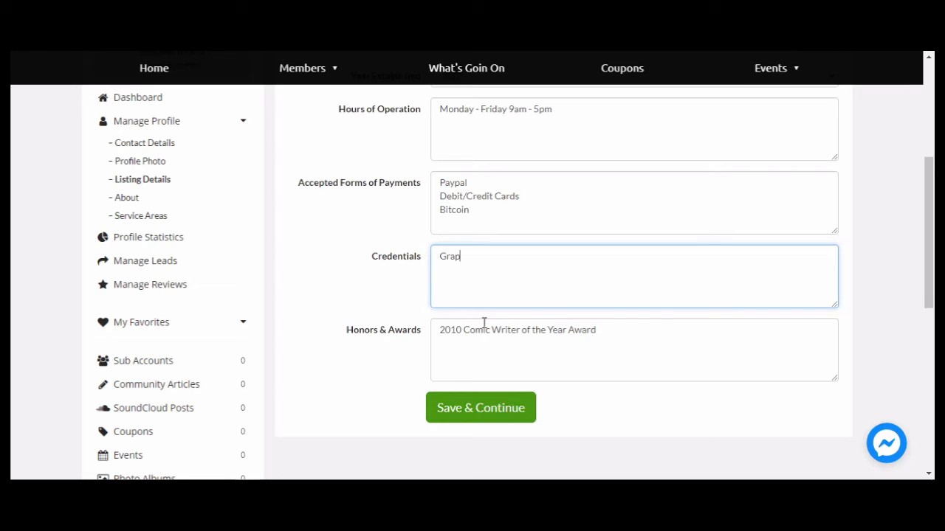
text( Designer)
click(480, 415)
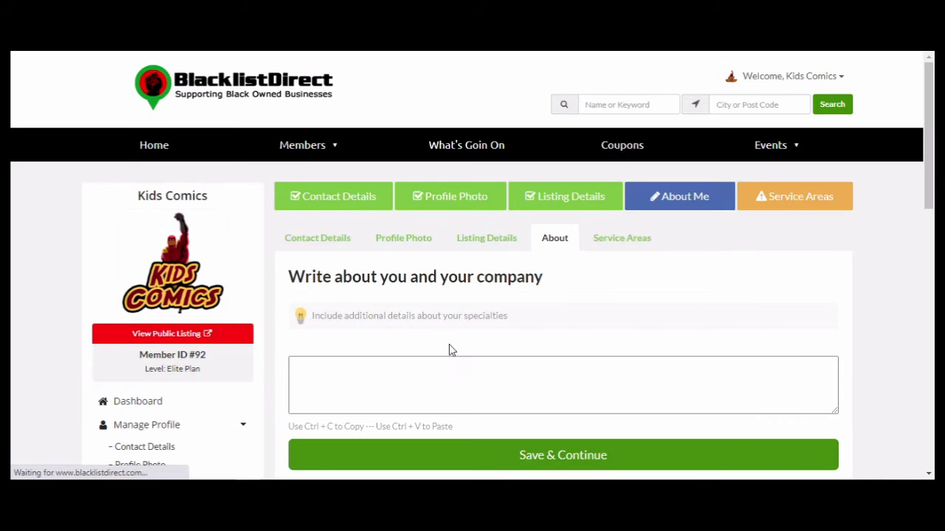
Type 'This video is longer than I thought it would be.' in the About box.
scroll(472, 325, down, 3)
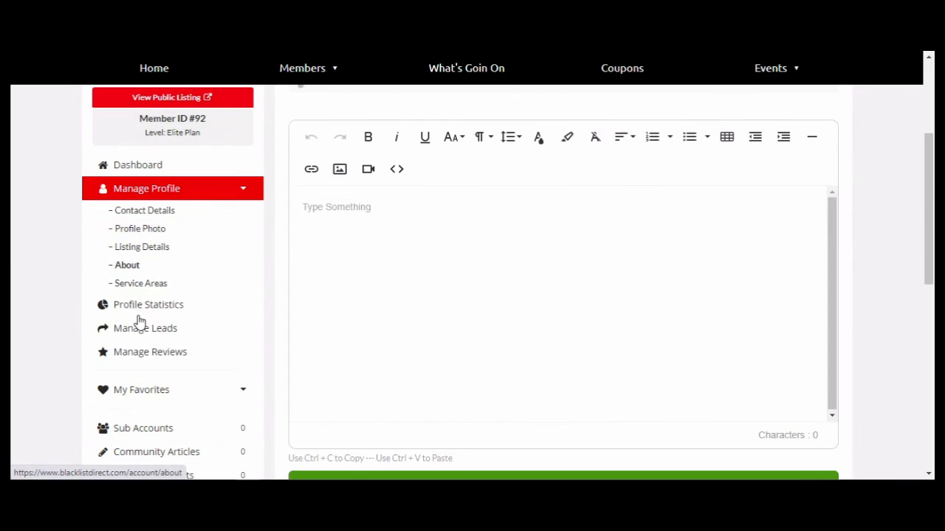
click(152, 267)
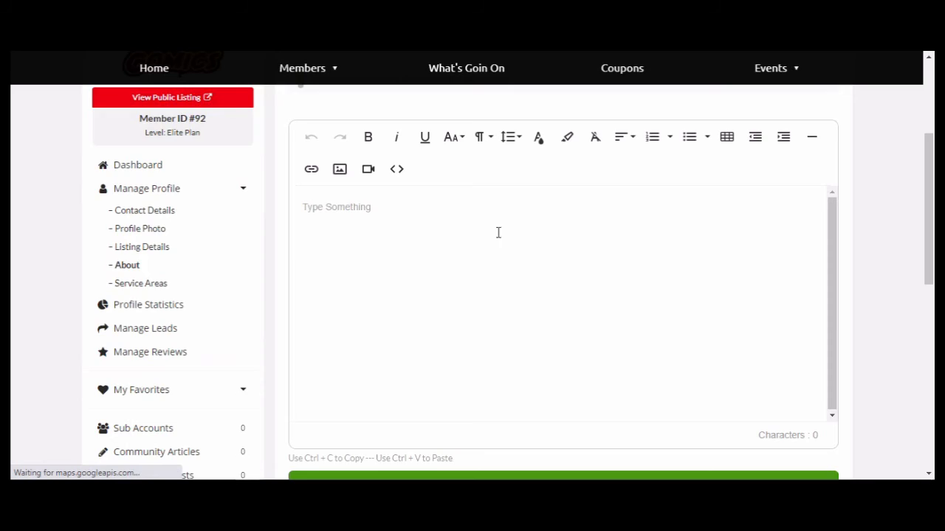
scroll(498, 232, up, 4)
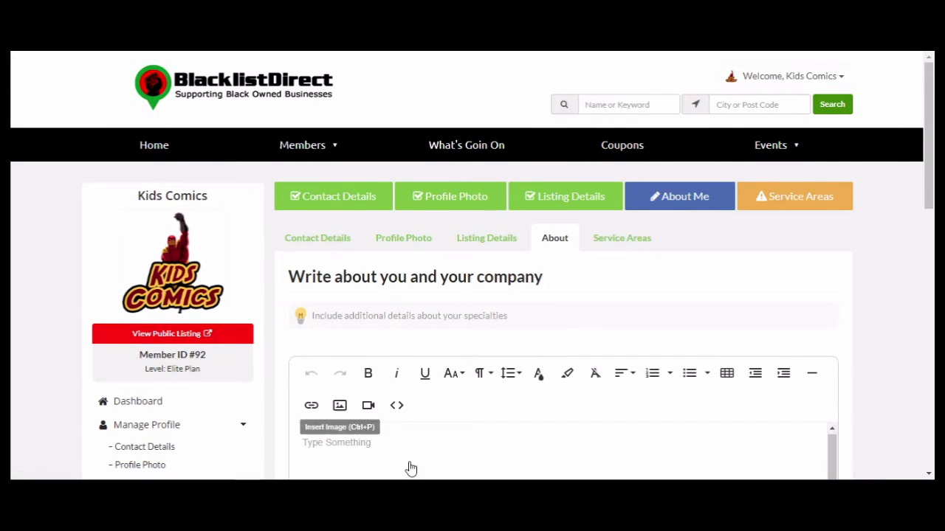
scroll(436, 431, down, 1)
scroll(436, 431, down, 2)
click(362, 273)
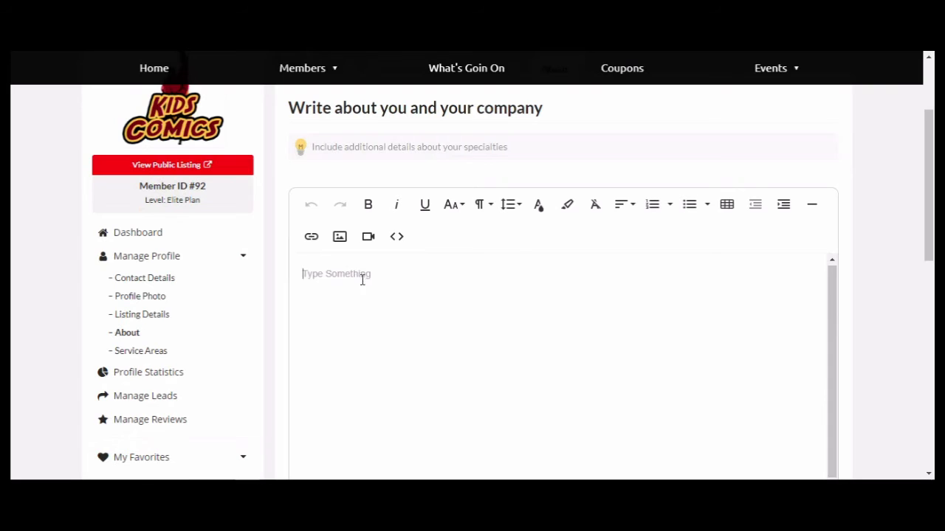
text(This)
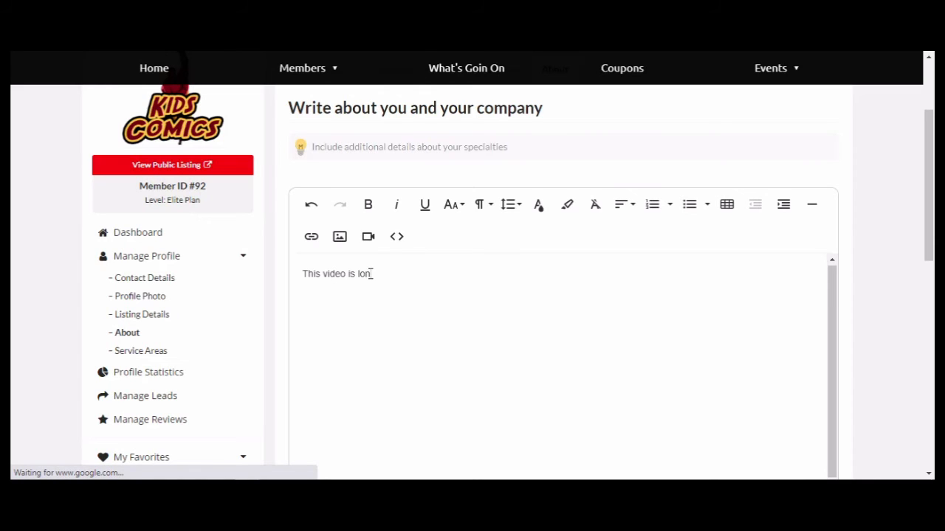
text(video is longer than I thout it would be.)
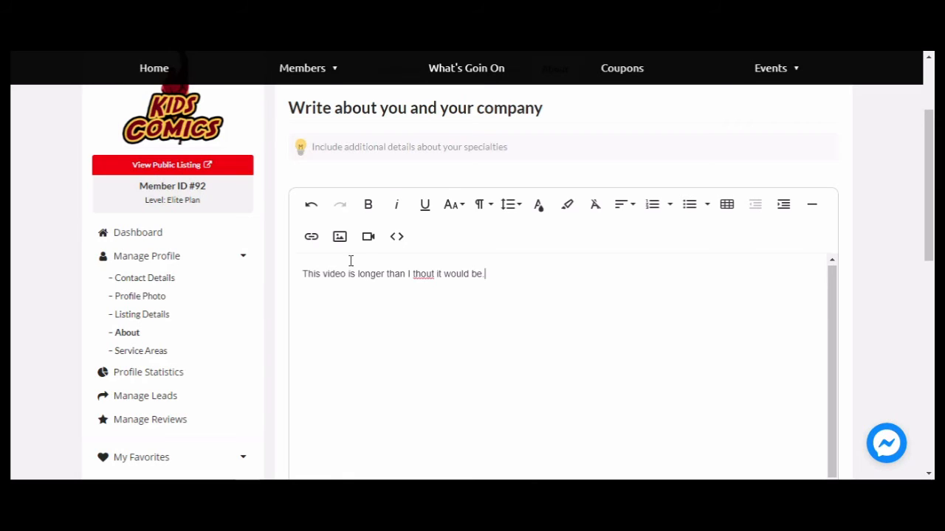
Correct the misspelled 'thout' to 'thought' and save the About text.
right_click(424, 283)
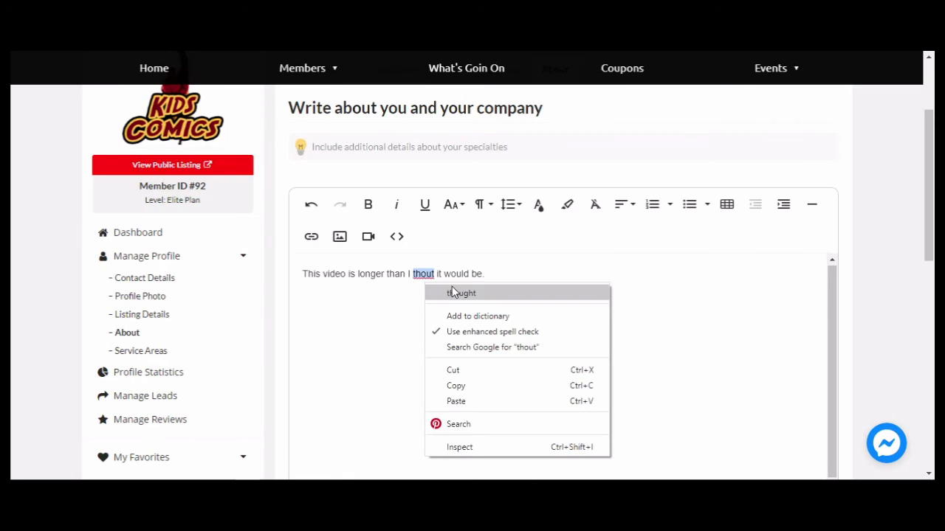
click(452, 293)
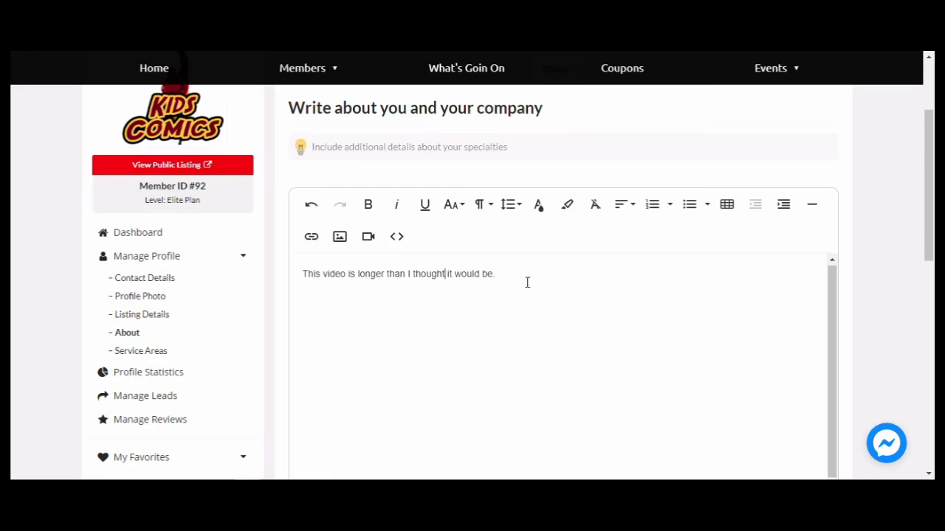
scroll(527, 283, down, 3)
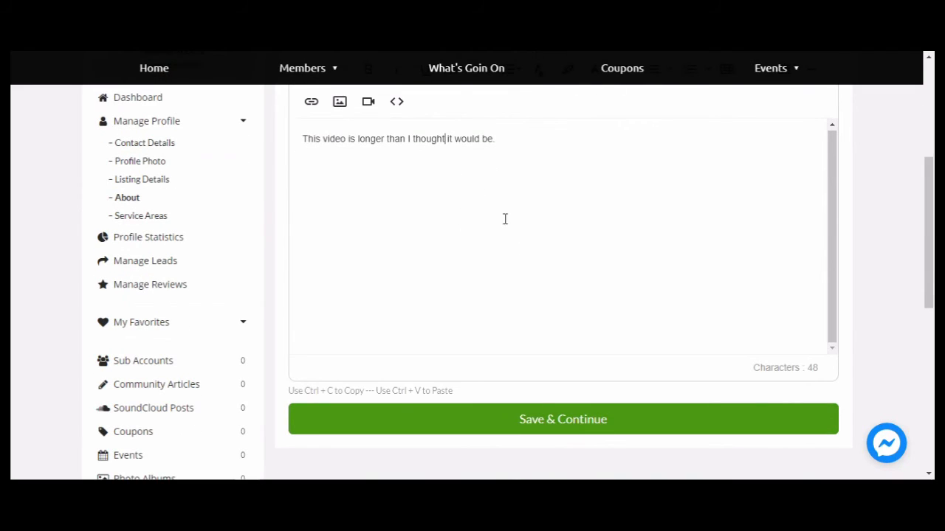
scroll(485, 196, down, 2)
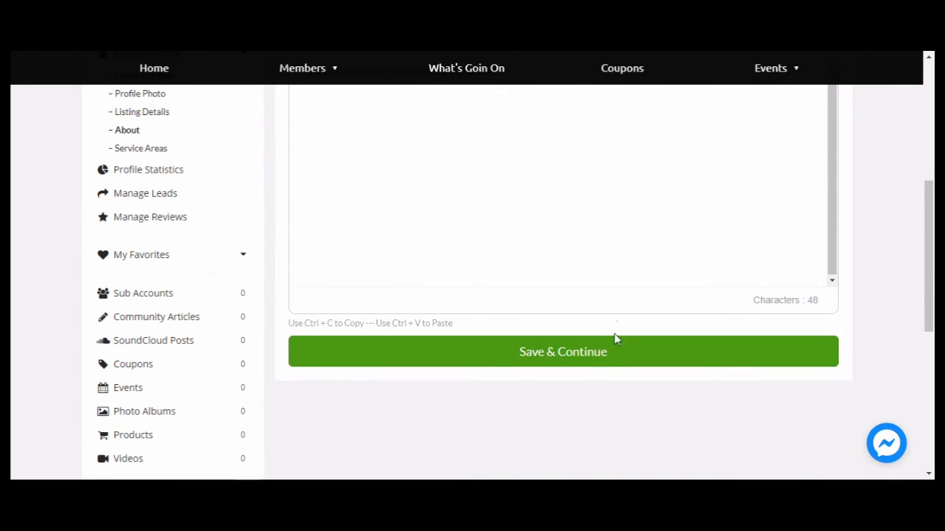
click(562, 360)
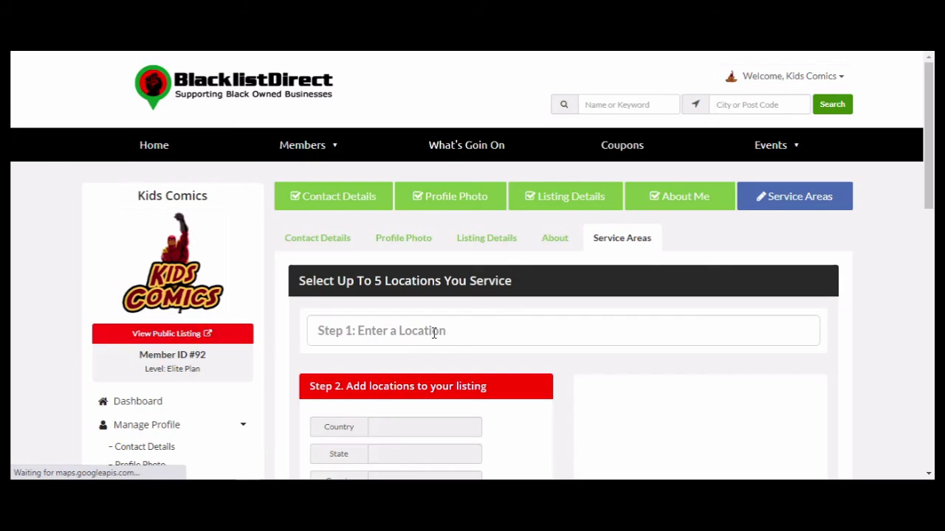
Search for Atlanta and choose Atlanta, GA, USA as the first service-area location.
scroll(433, 332, down, 3)
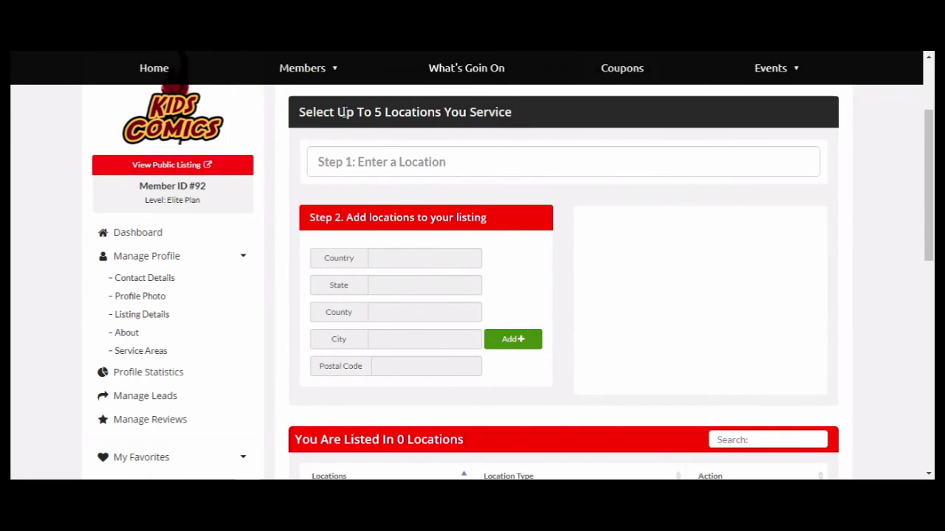
click(381, 164)
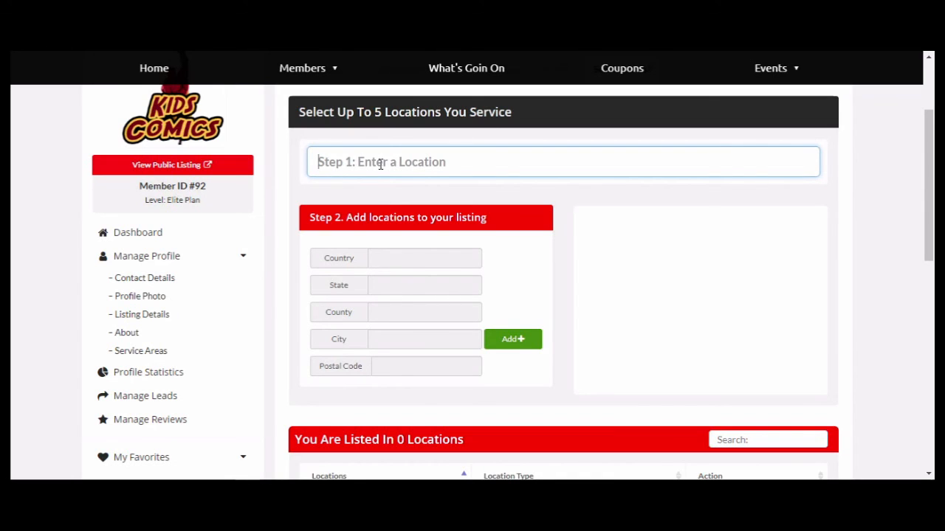
text(A)
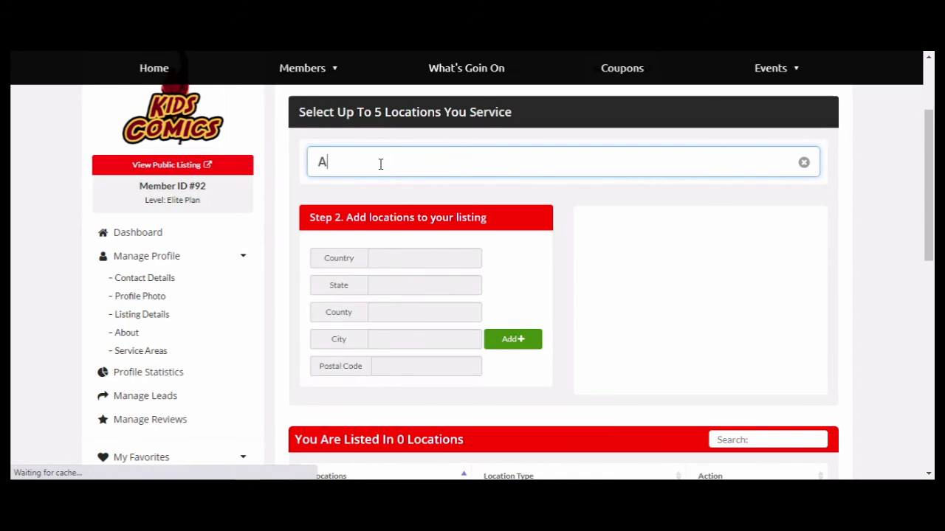
text(t)
text(ka)
key(BackSpace)
key(BackSpace)
text(lanta)
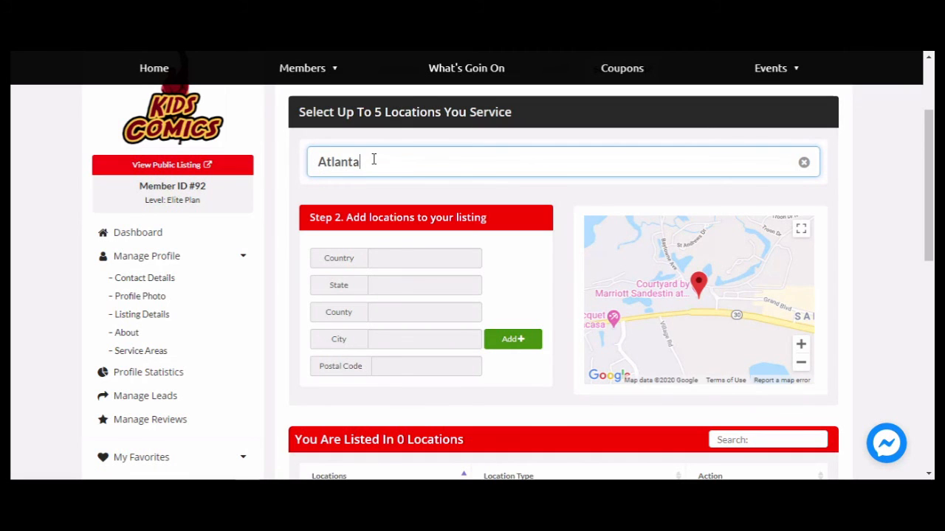
drag(372, 161, 282, 166)
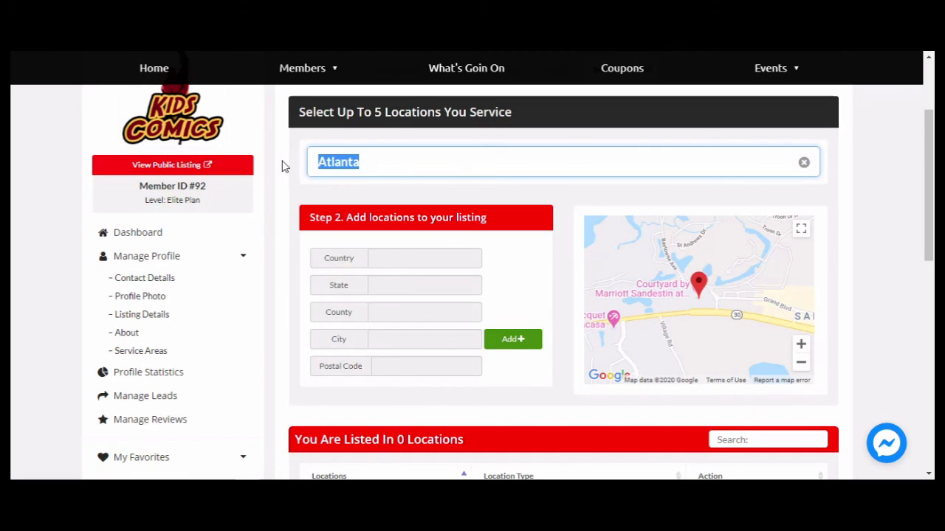
text(A)
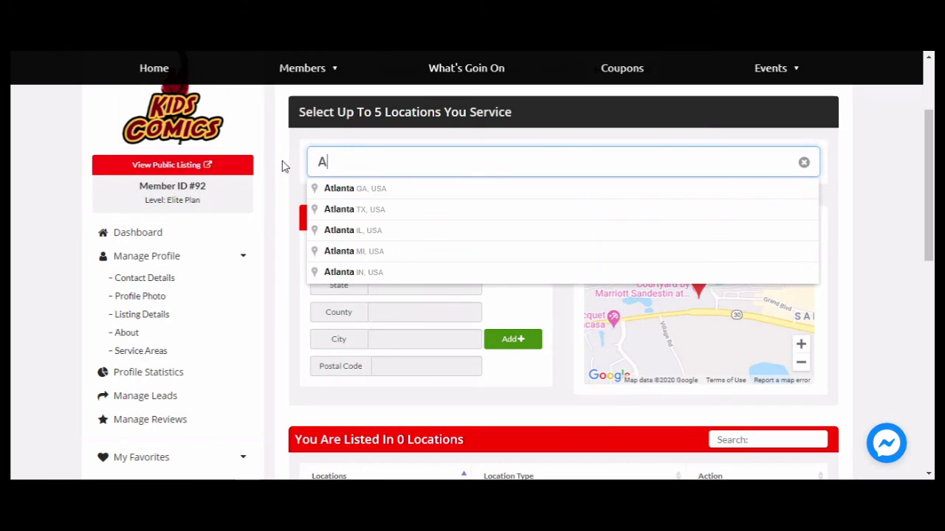
click(364, 194)
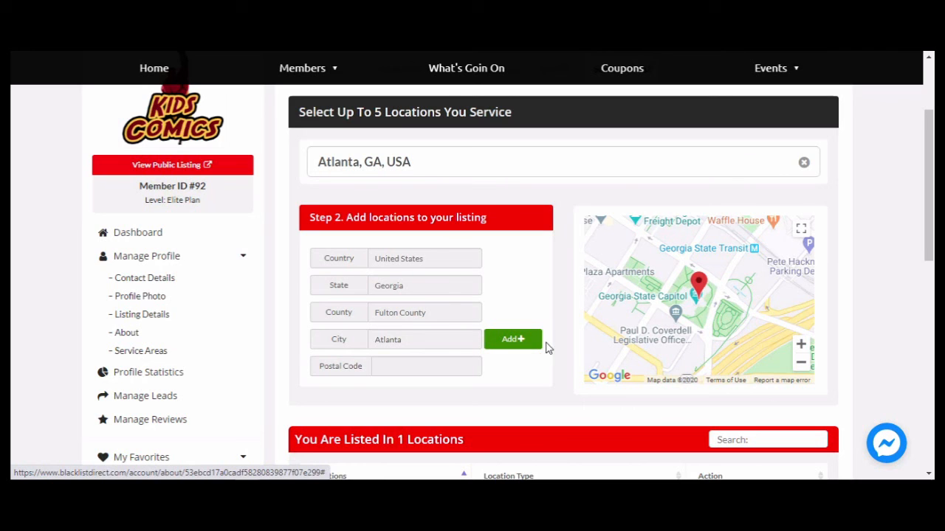
scroll(553, 354, down, 3)
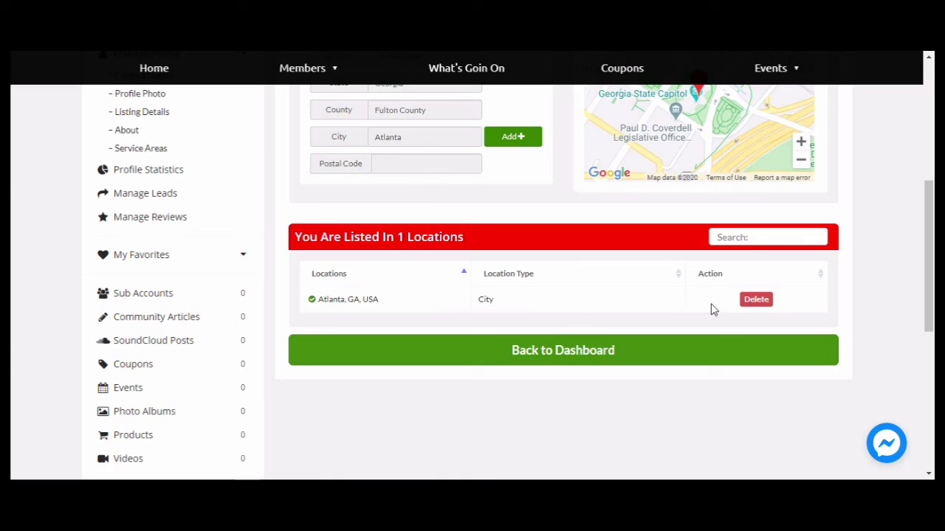
scroll(583, 291, up, 5)
Add Cresaptown, MD 21502, USA as a city service area.
click(432, 332)
drag(432, 332, 283, 337)
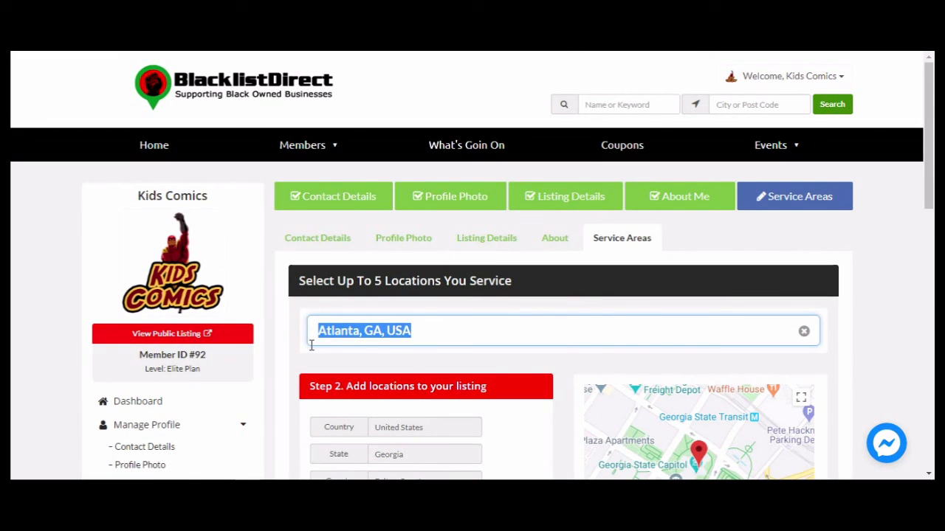
text(2150)
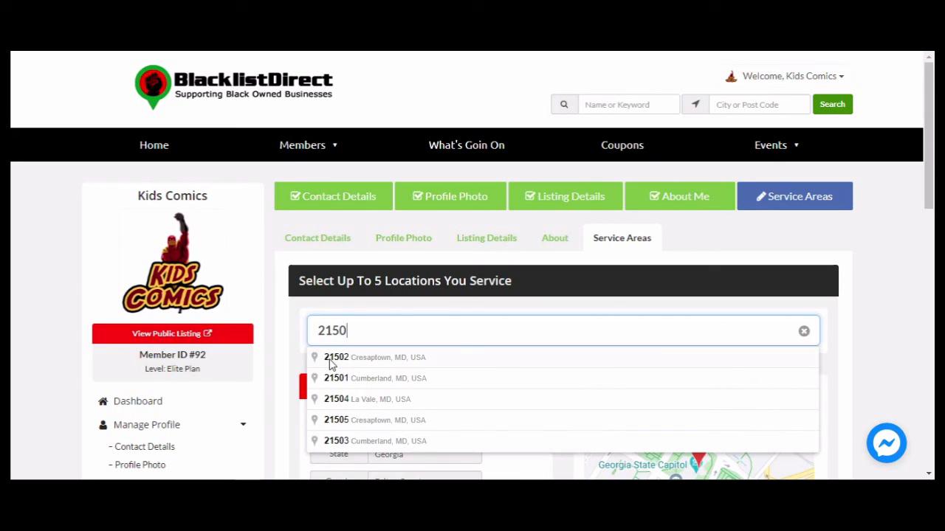
click(380, 362)
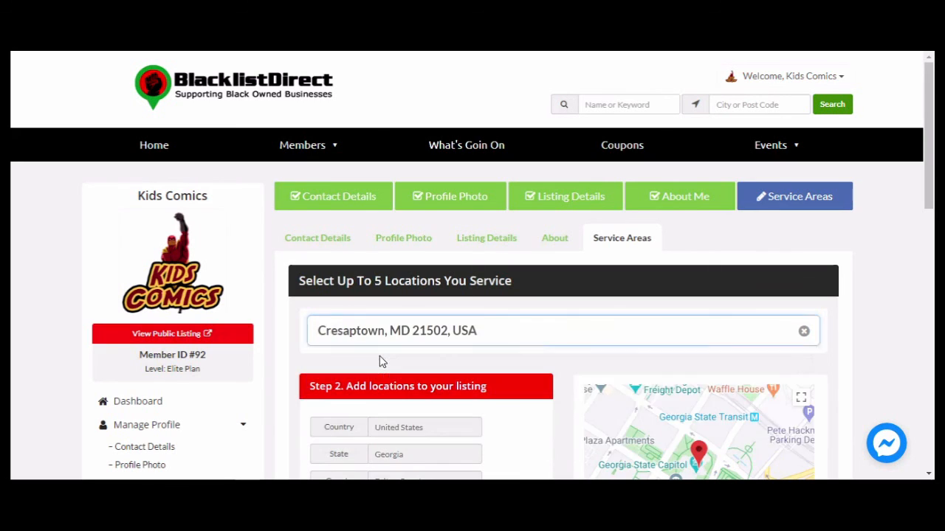
scroll(571, 317, down, 2)
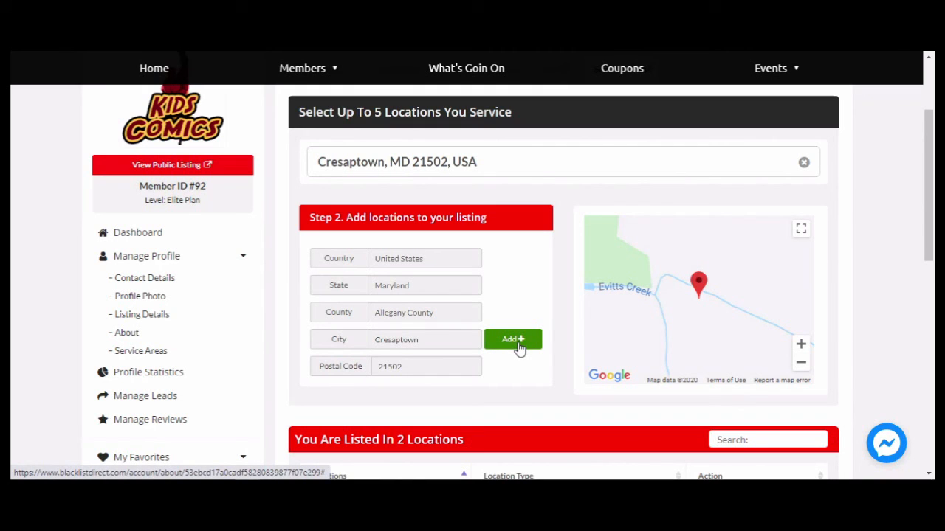
scroll(517, 325, down, 2)
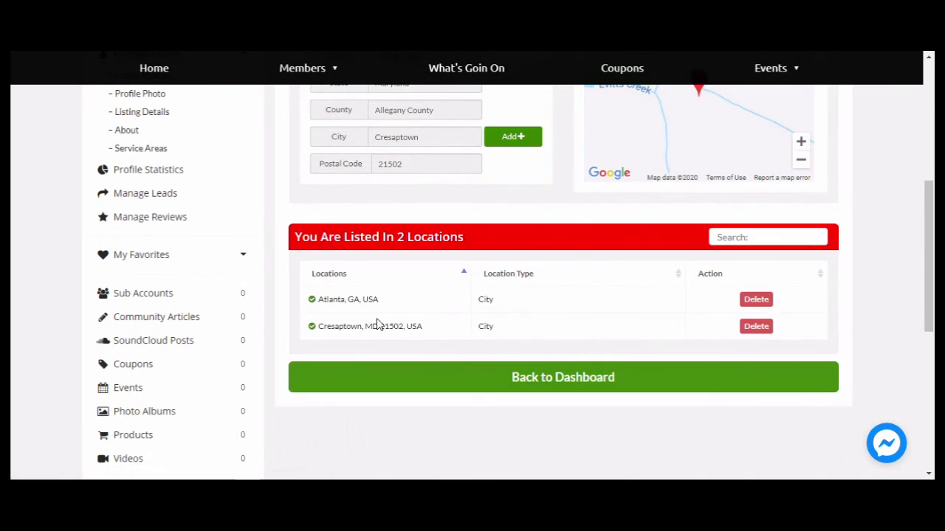
scroll(464, 329, up, 4)
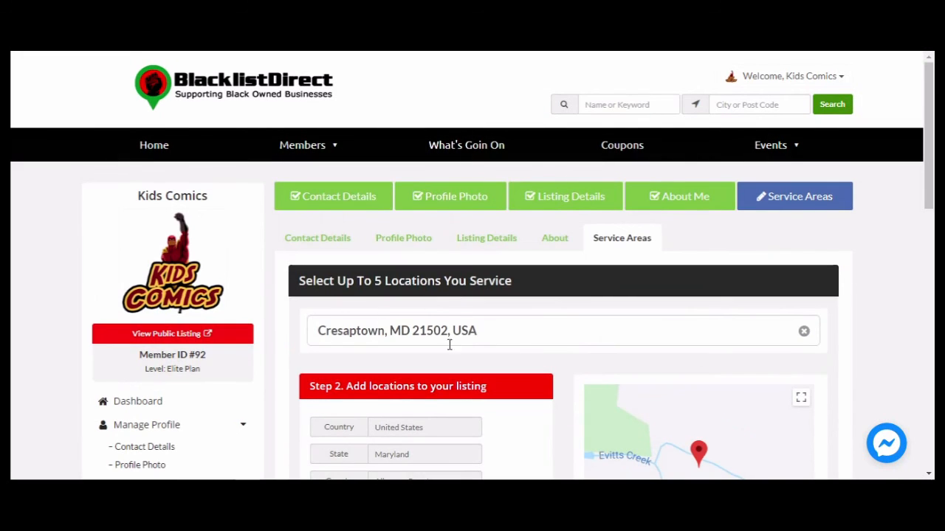
Add Los Angeles, CA, USA as the third service area, then return to the dashboard.
drag(496, 331, 295, 329)
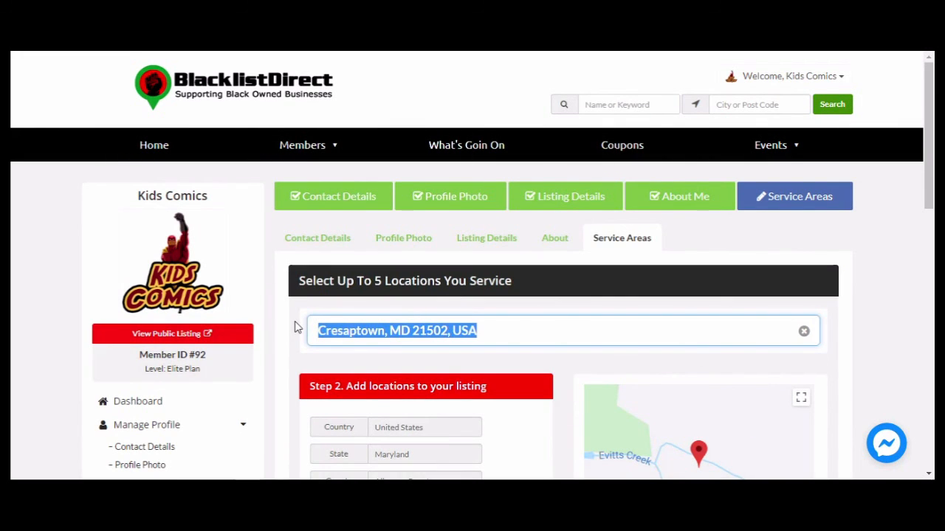
text(Los)
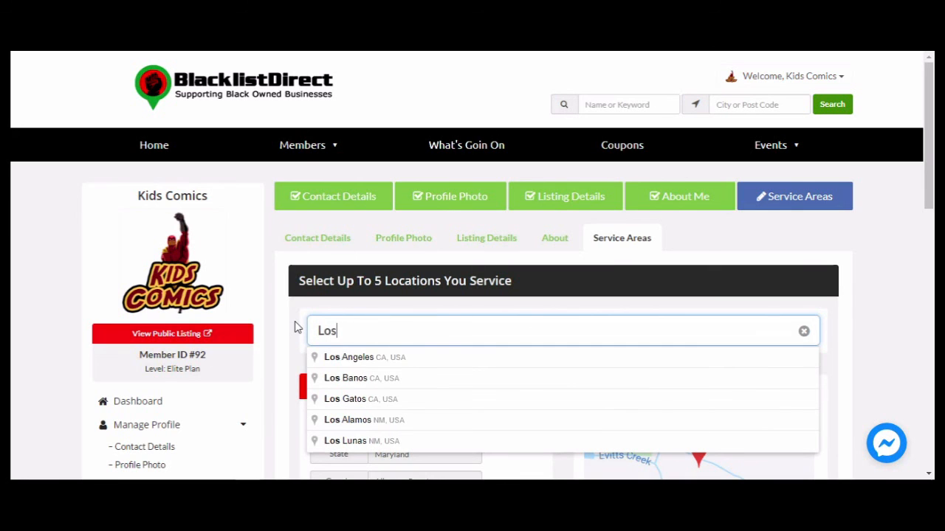
click(380, 361)
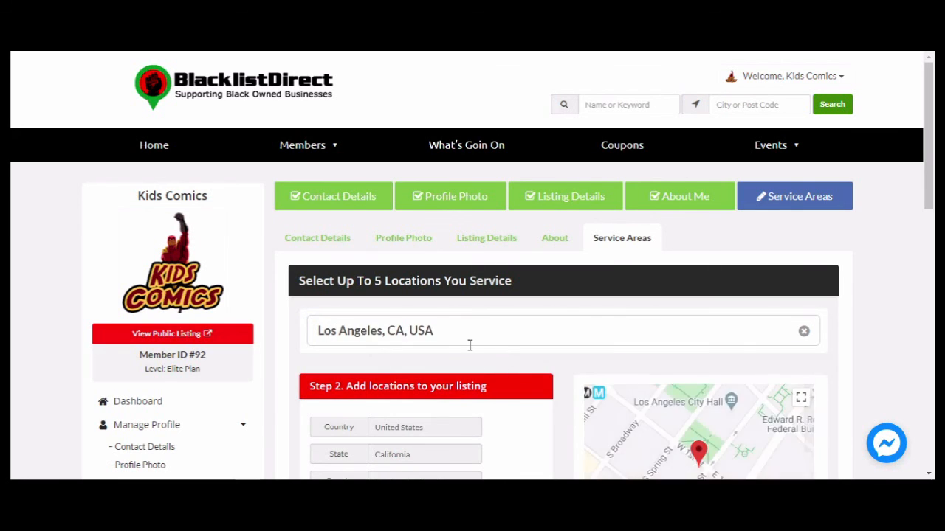
scroll(470, 343, down, 2)
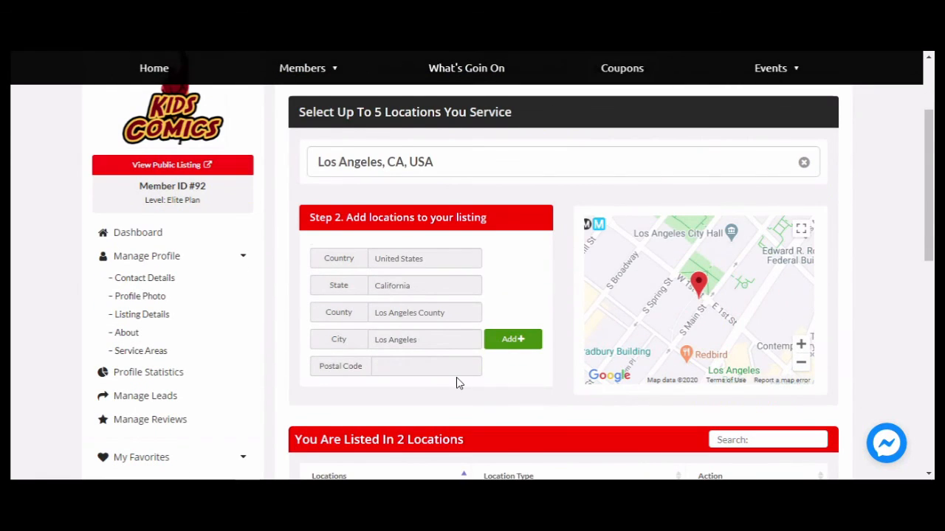
scroll(458, 382, down, 2)
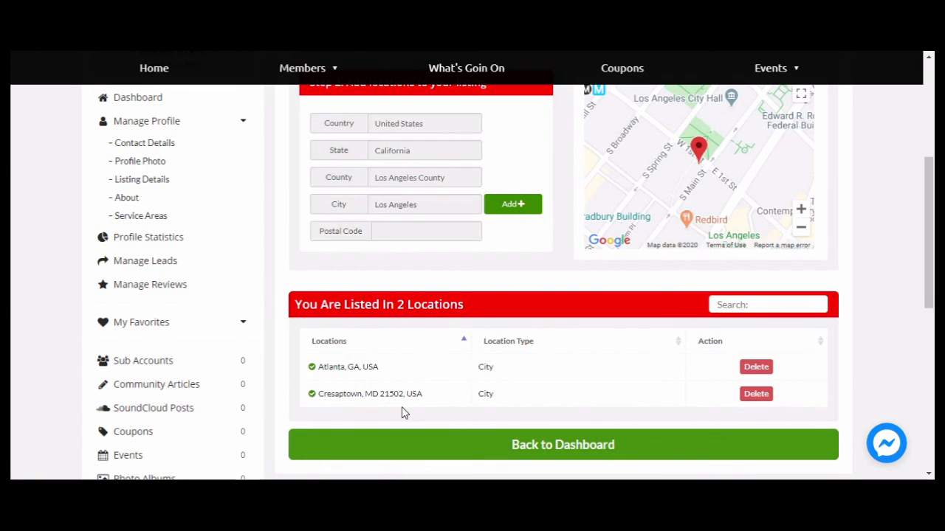
scroll(439, 401, up, 4)
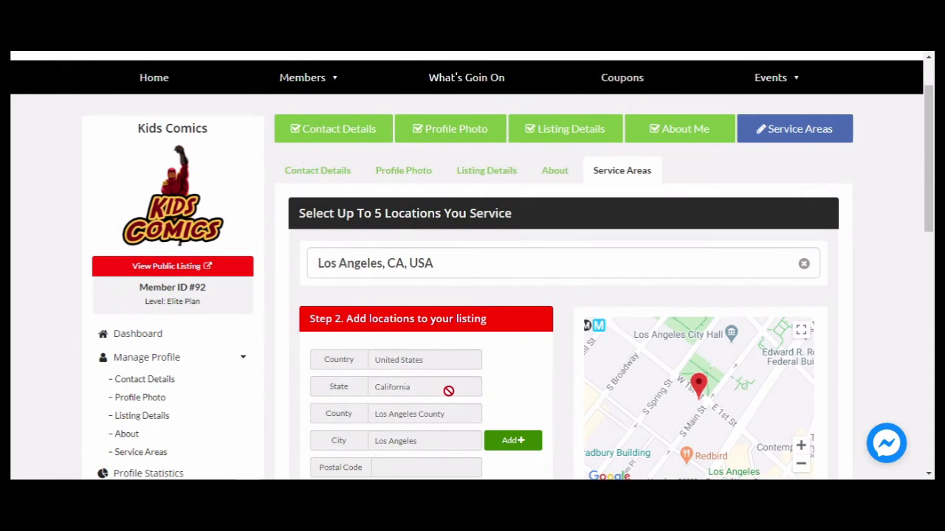
scroll(446, 391, down, 5)
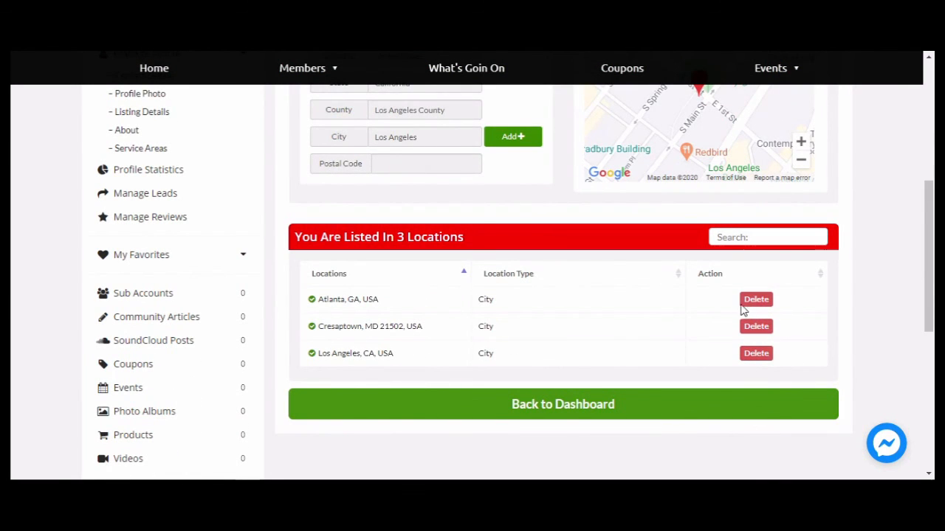
scroll(591, 354, up, 1)
scroll(569, 347, up, 3)
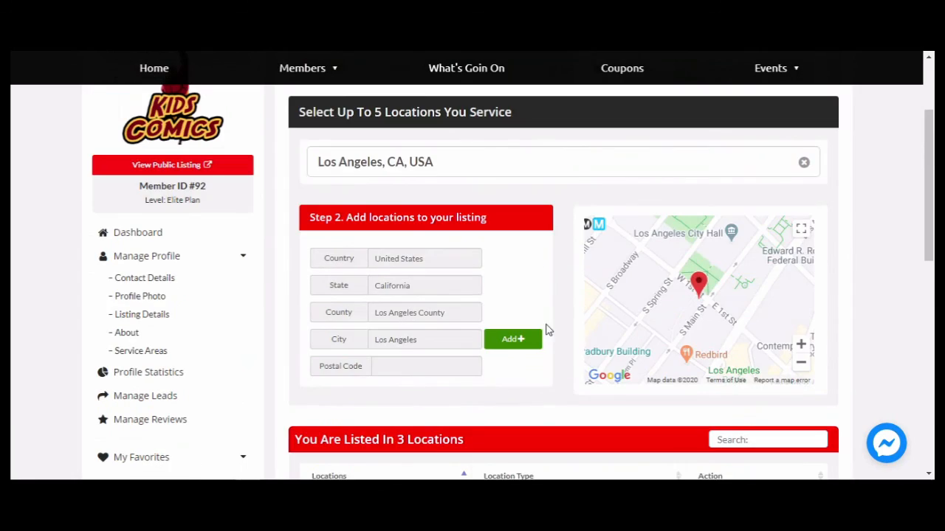
scroll(242, 288, down, 1)
scroll(484, 265, up, 1)
scroll(502, 273, up, 3)
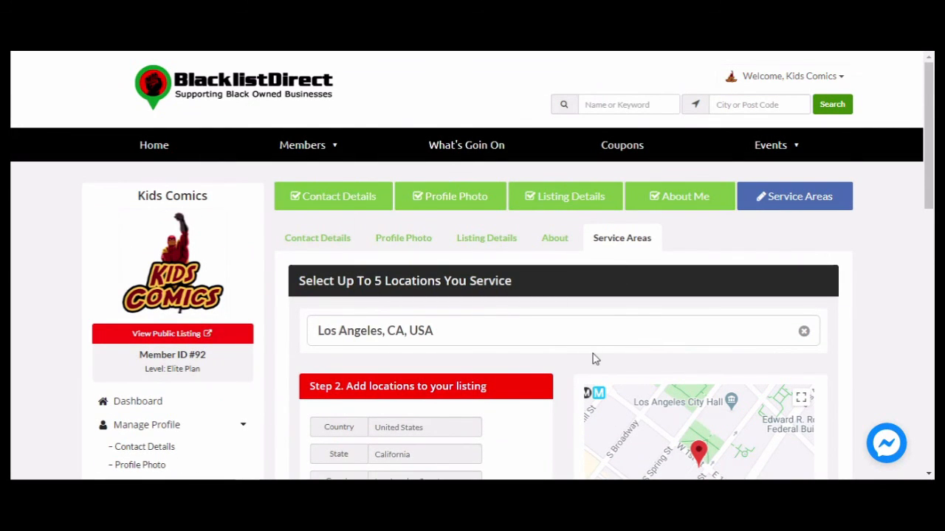
scroll(595, 359, down, 5)
scroll(522, 417, down, 1)
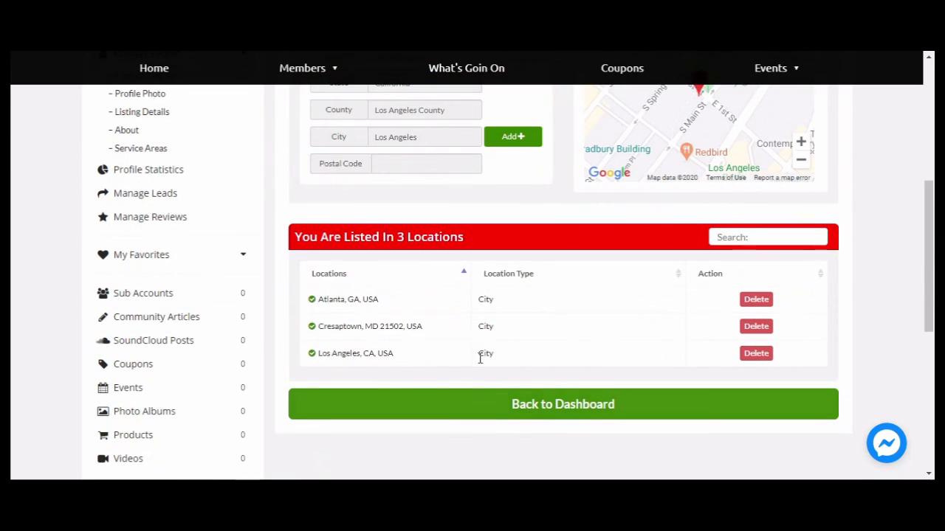
click(550, 417)
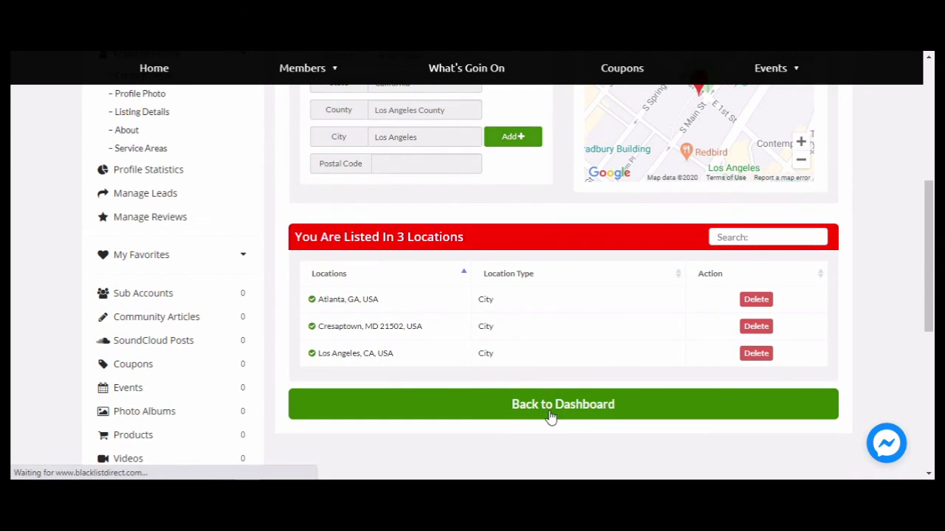